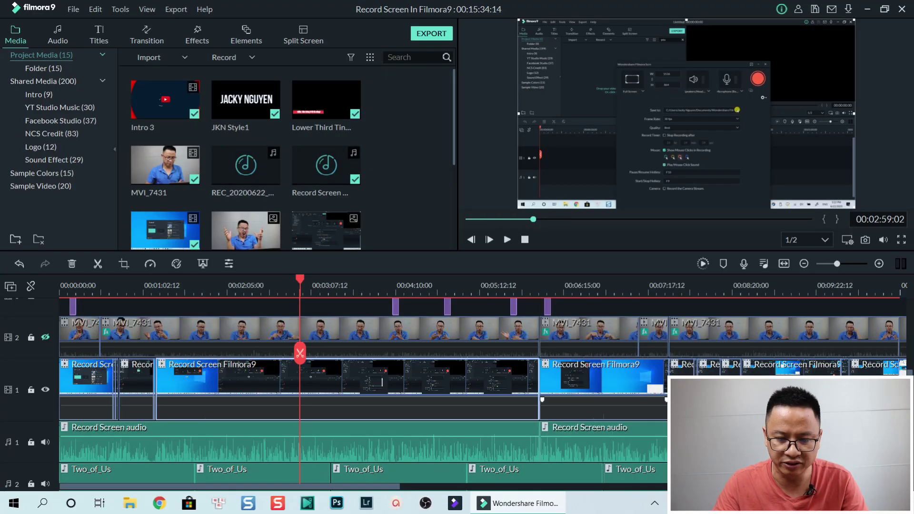
Drag the playhead back to 00:02:49:09 and select the screen-recording clip on track 1
scroll(662, 414, down, 2)
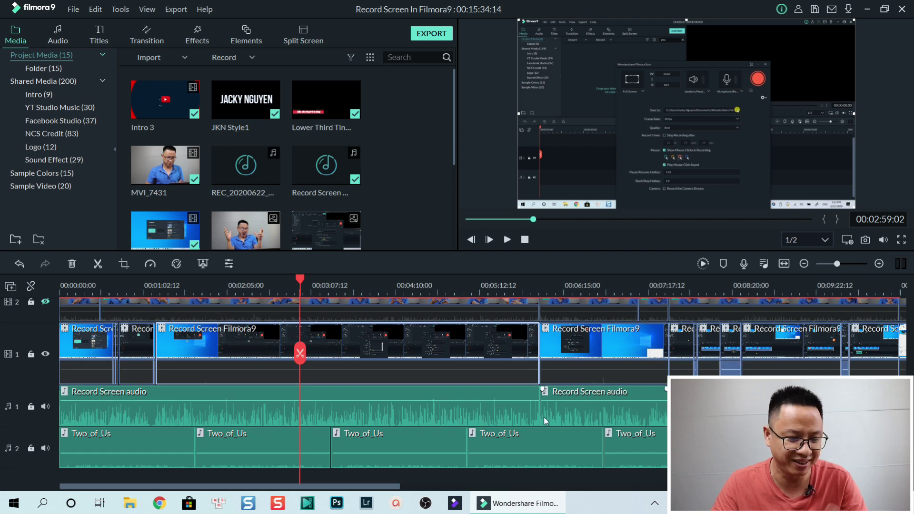
scroll(544, 417, down, 1)
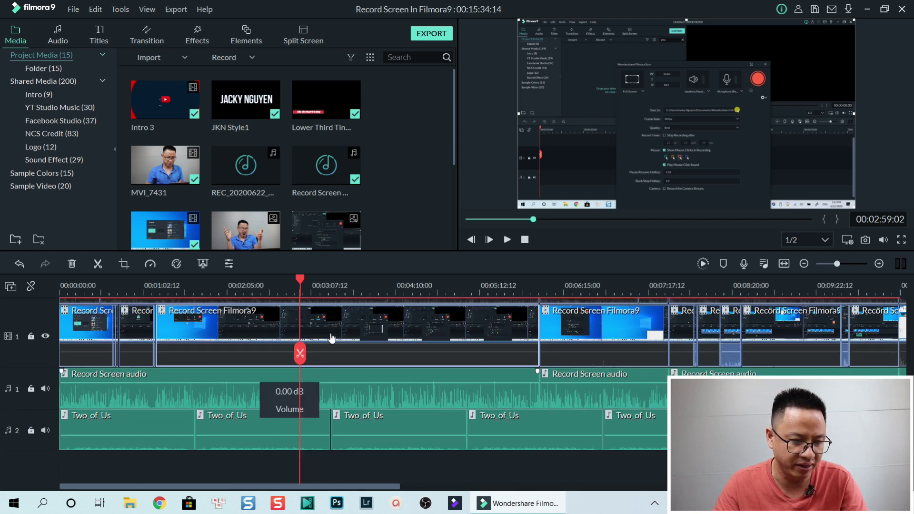
scroll(334, 347, up, 2)
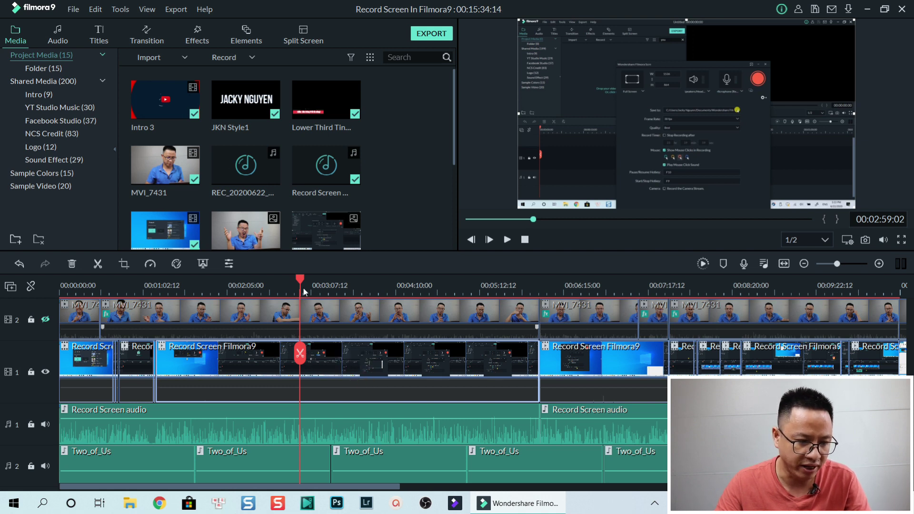
drag(300, 285, 287, 285)
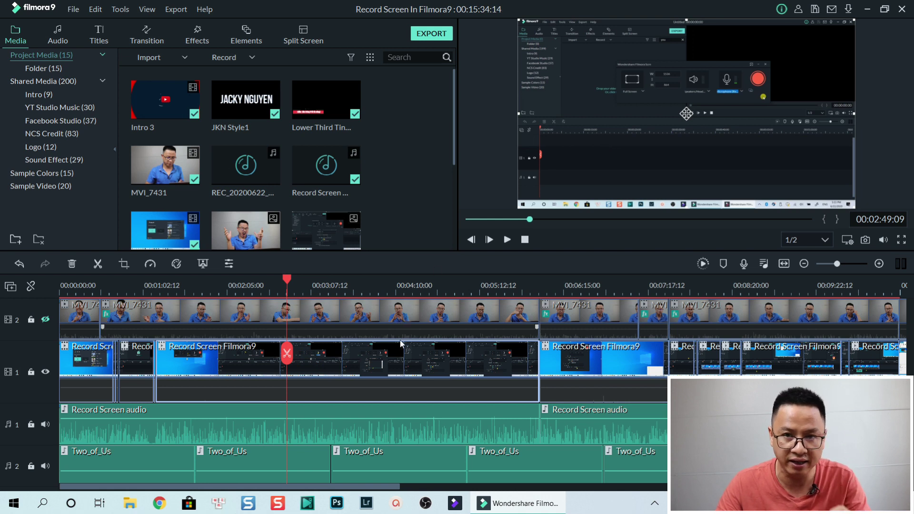
click(355, 365)
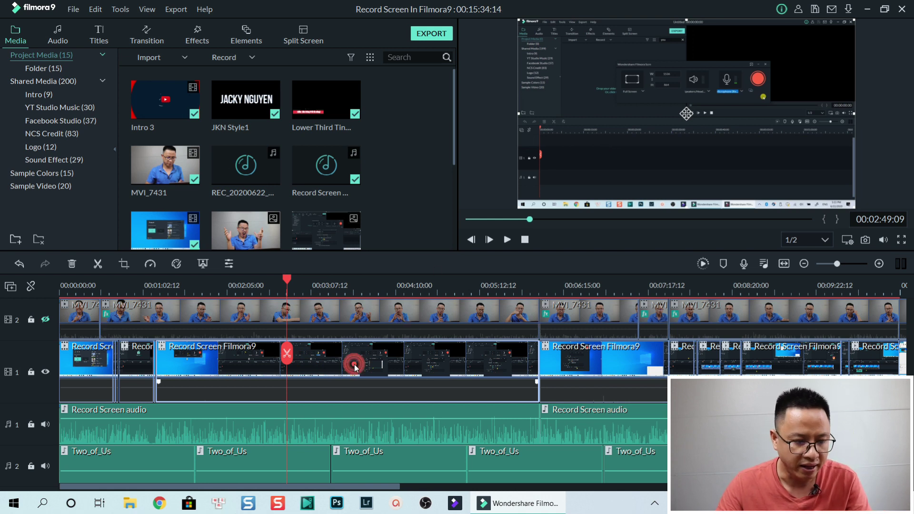
Split the track 1 screen-recording clip at 00:02:49:20 with the playhead's scissors
drag(288, 284, 288, 284)
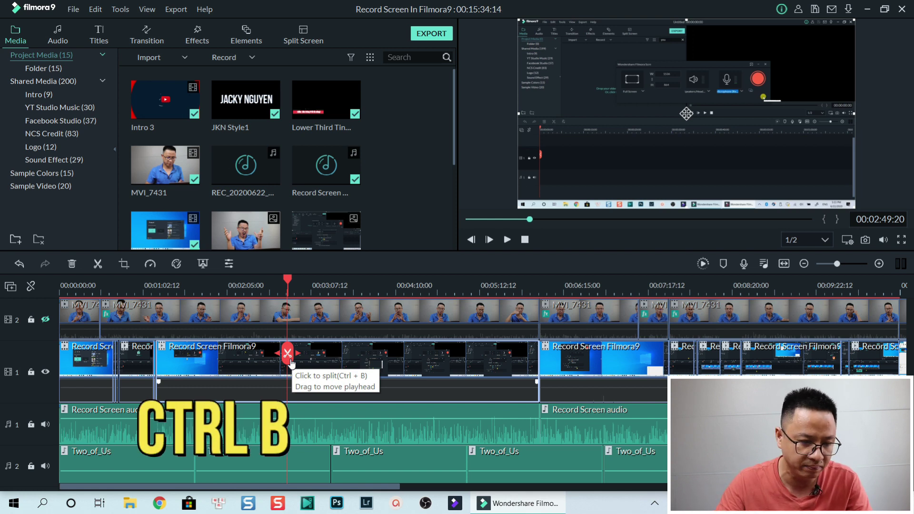
click(289, 355)
click(338, 365)
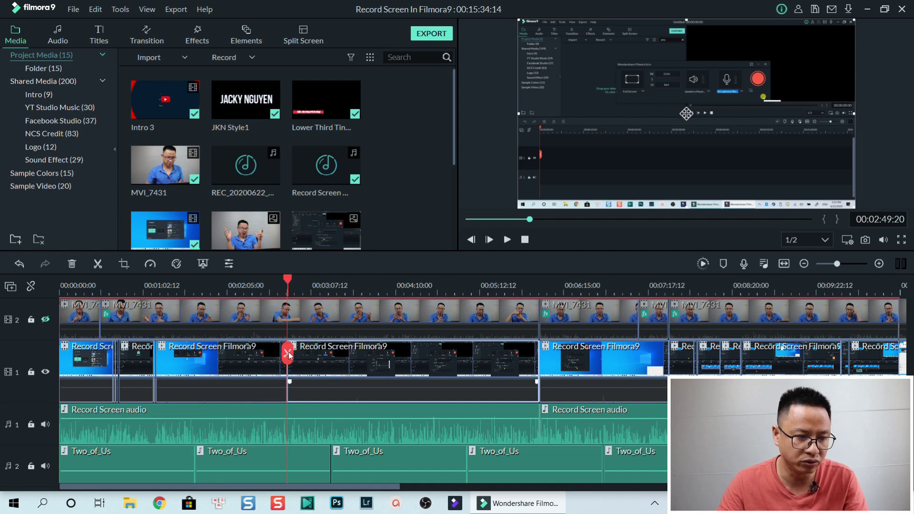
click(124, 265)
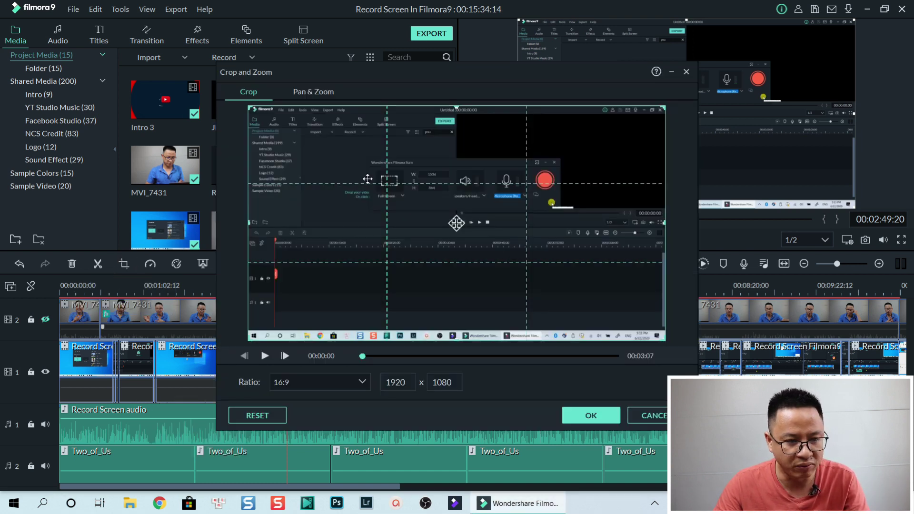
Set a Pan & Zoom end frame of 1266x712 at the recording's top-left, preview, and apply it
click(314, 93)
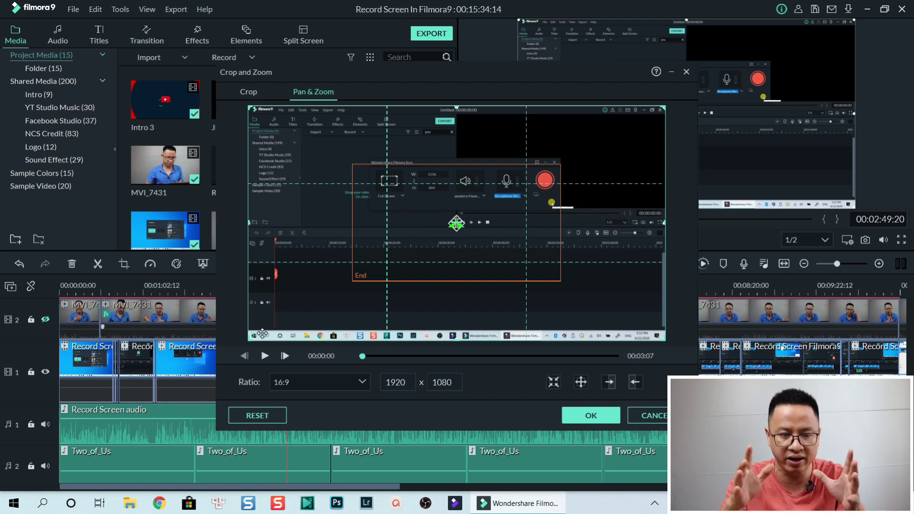
click(377, 169)
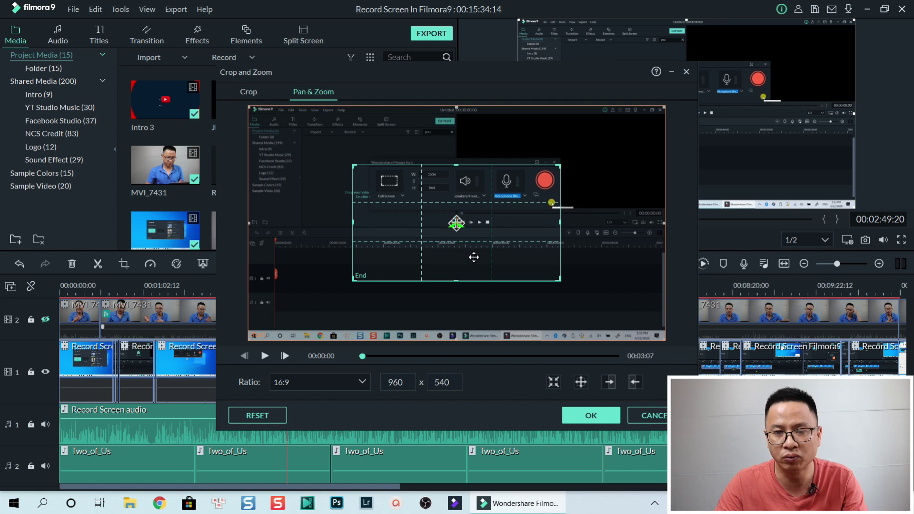
drag(482, 253, 372, 193)
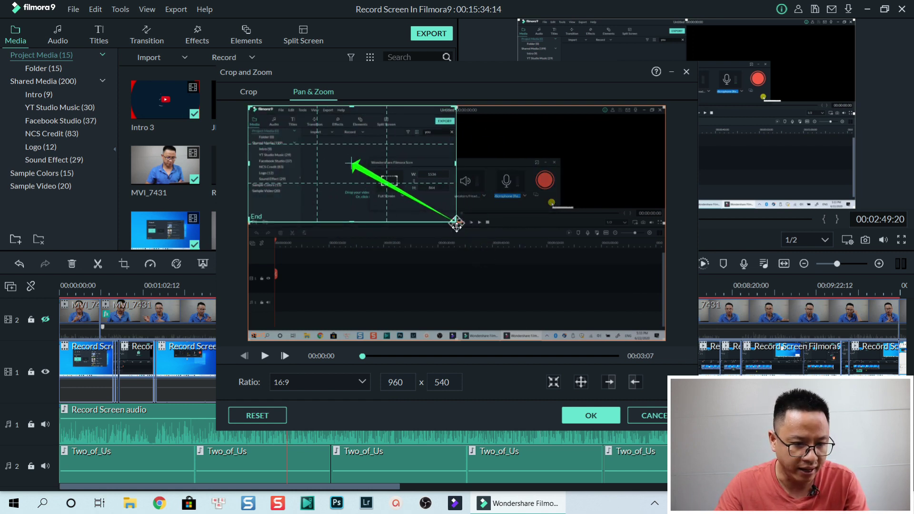
drag(456, 222, 523, 296)
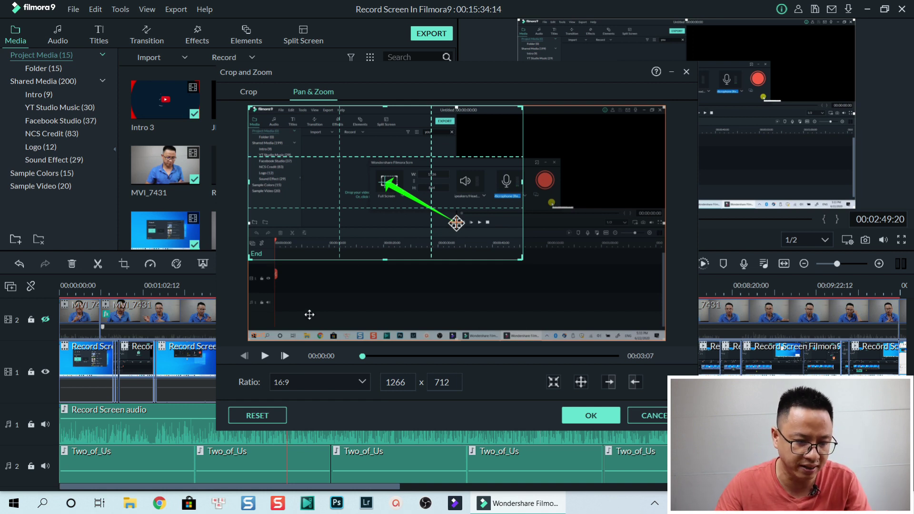
click(267, 358)
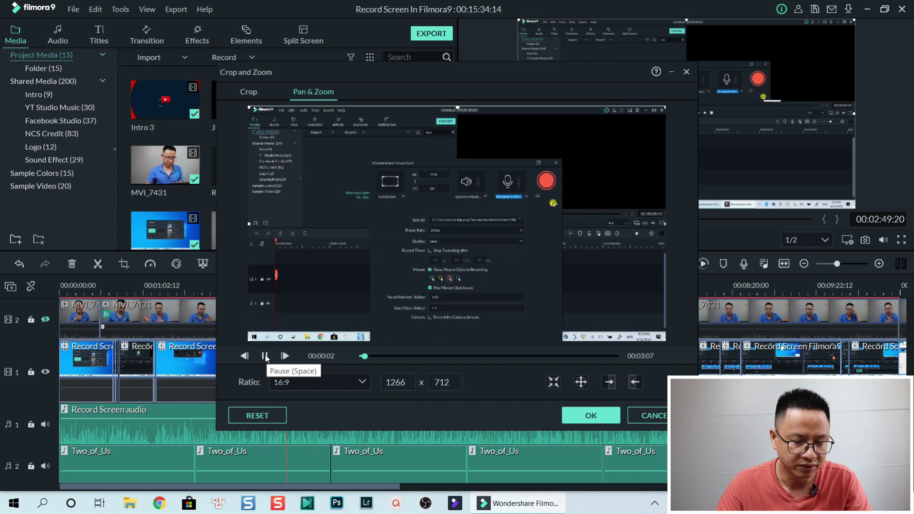
key(space)
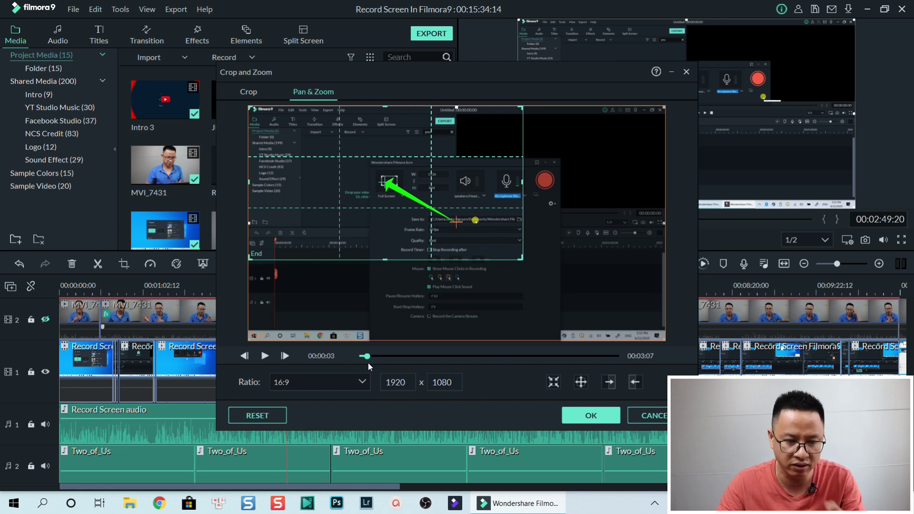
click(591, 416)
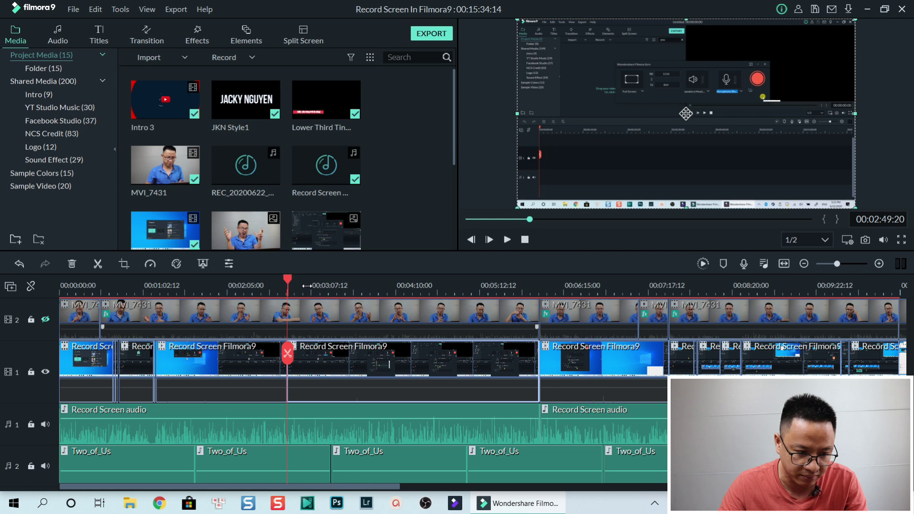
Zoom the timeline in and split the clip again at 00:02:50:11
scroll(333, 291, up, 1)
scroll(408, 295, up, 3)
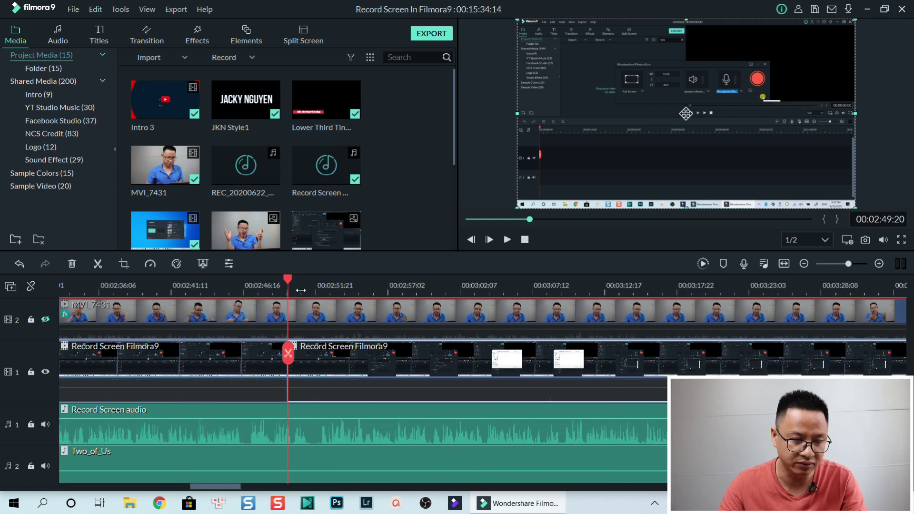
drag(289, 276, 295, 278)
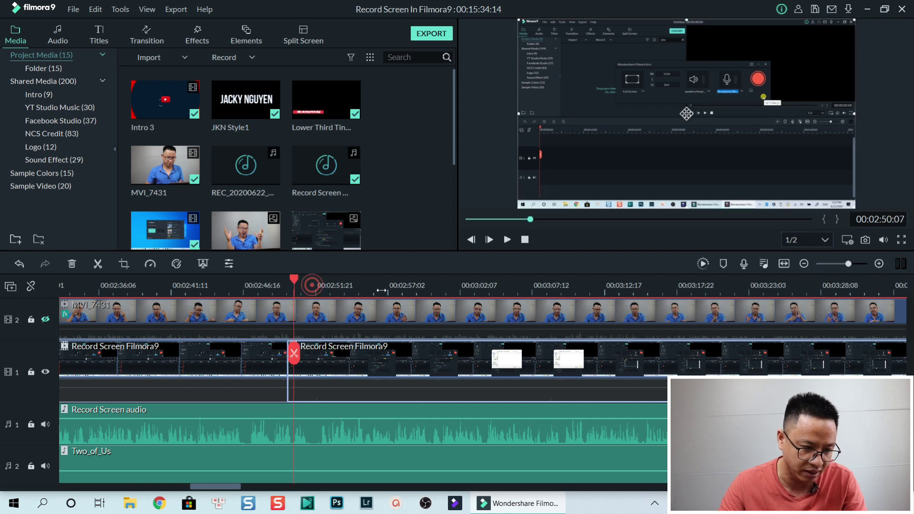
scroll(310, 286, up, 3)
scroll(346, 287, up, 1)
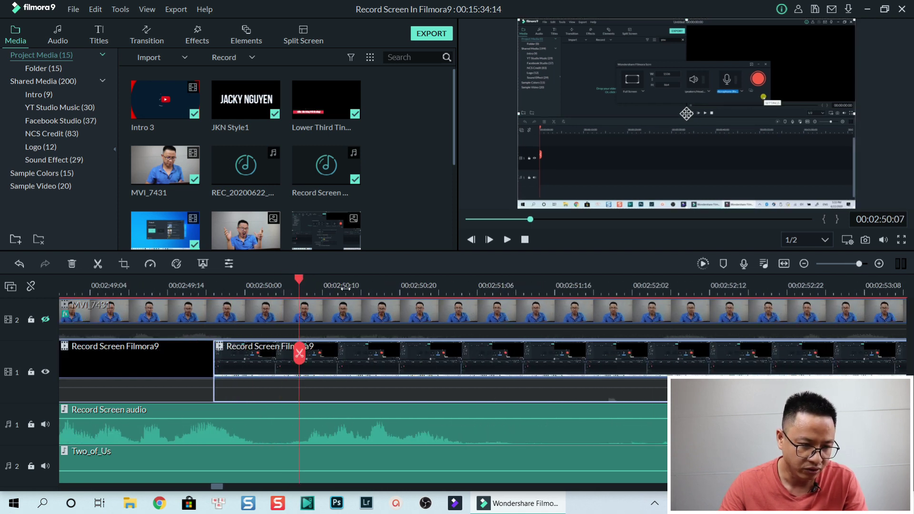
click(224, 289)
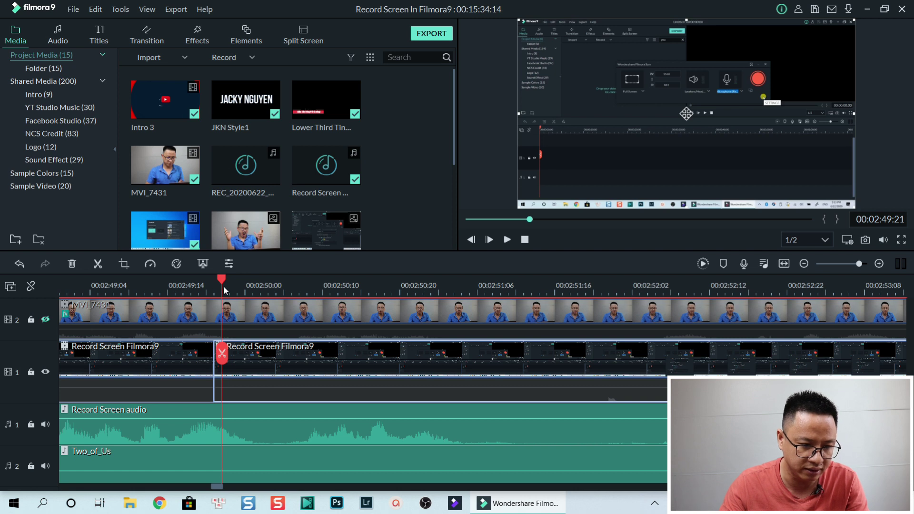
drag(224, 280, 331, 290)
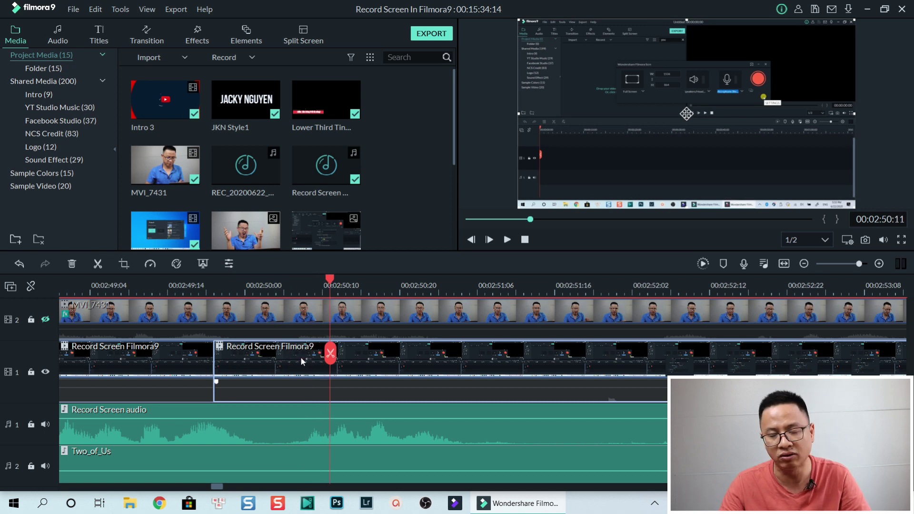
click(335, 358)
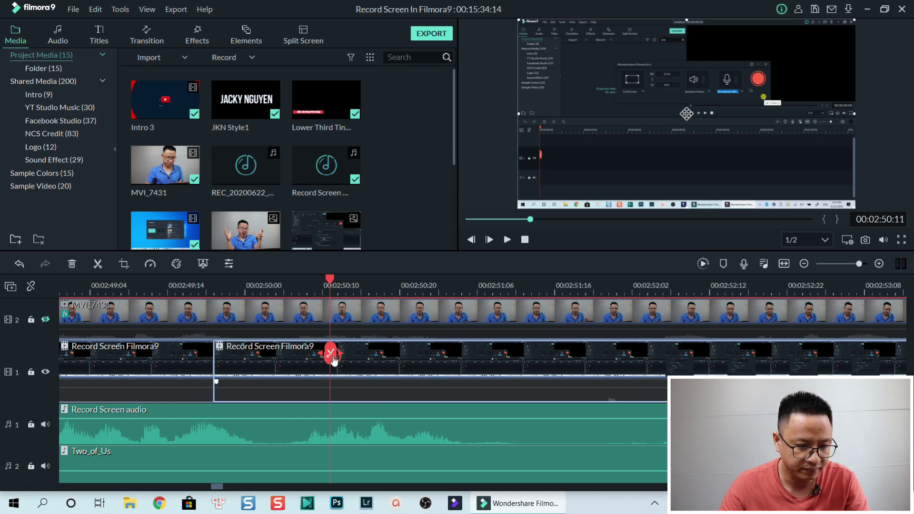
Select the short piece before the new cut and open its Pan & Zoom settings
click(264, 376)
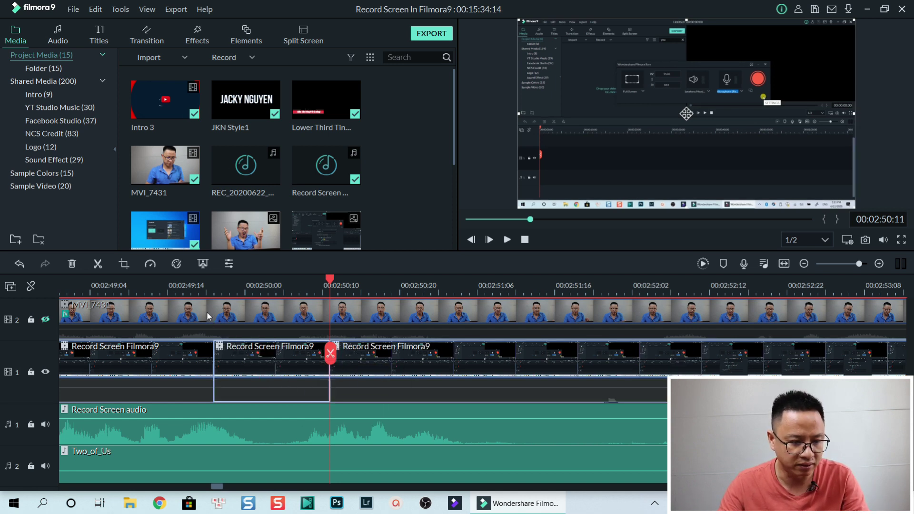
click(257, 362)
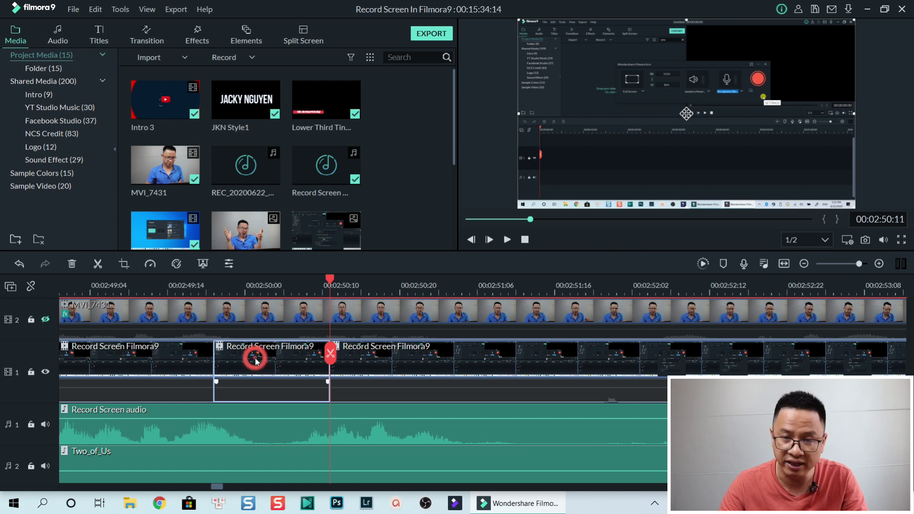
click(125, 266)
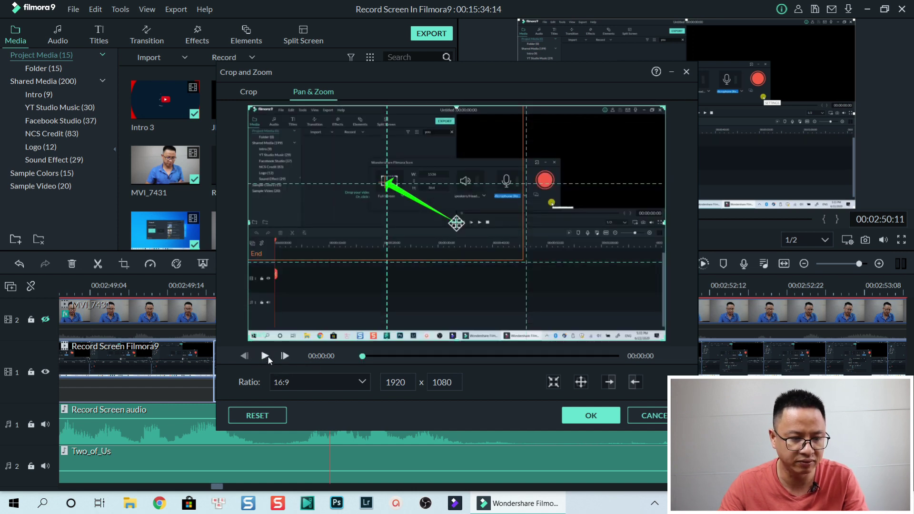
Preview the short clip's zoom move, accept it, and select the clip after the cut
click(265, 356)
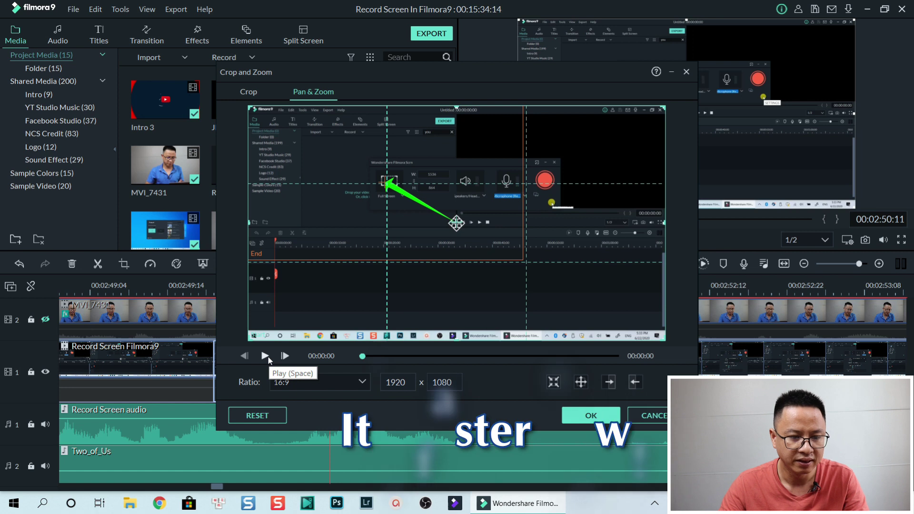
click(591, 415)
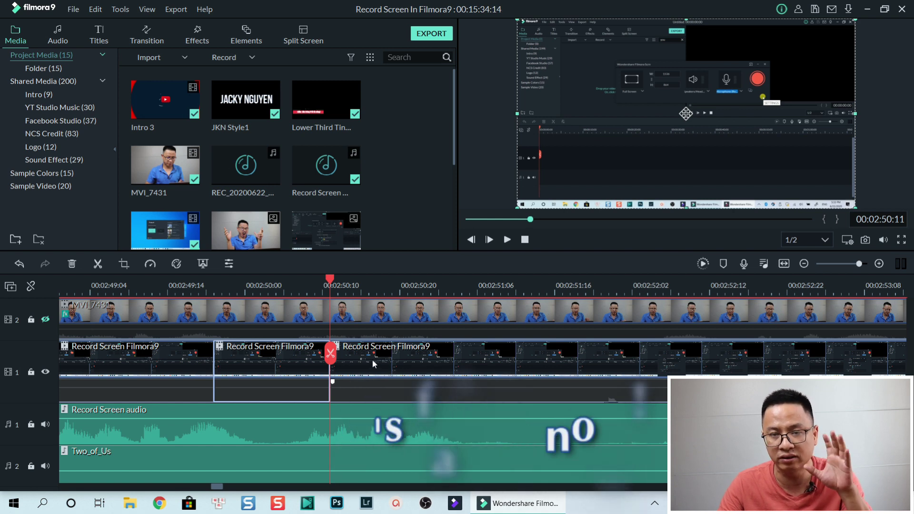
click(373, 360)
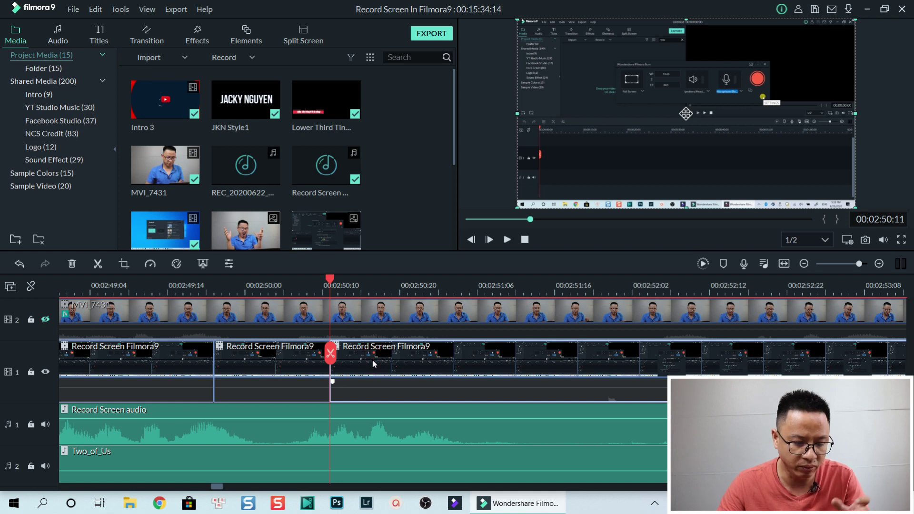
Play to 00:02:52:12 and open Pan & Zoom for the clip after the cut
key(space)
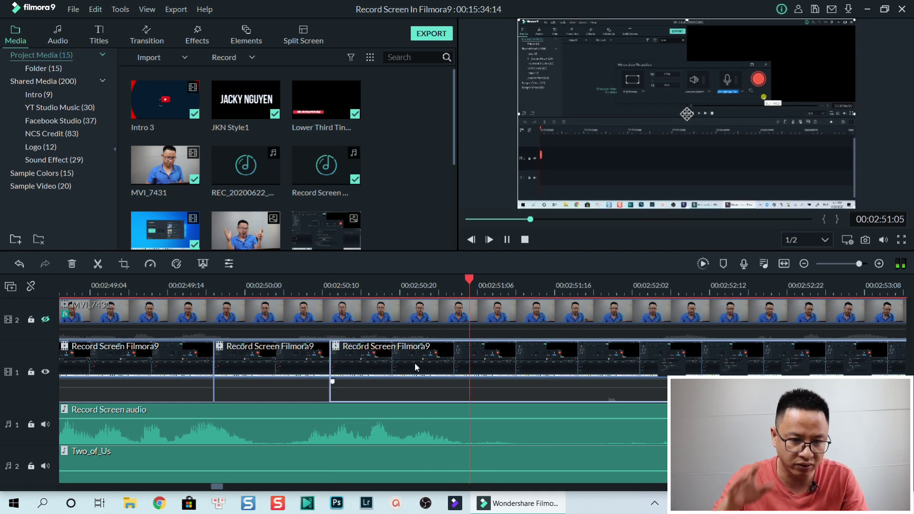
key(space)
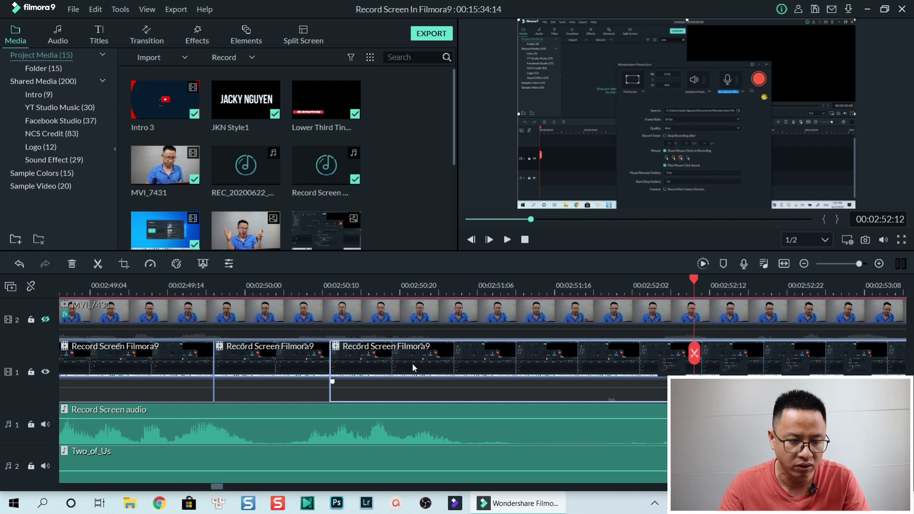
click(123, 264)
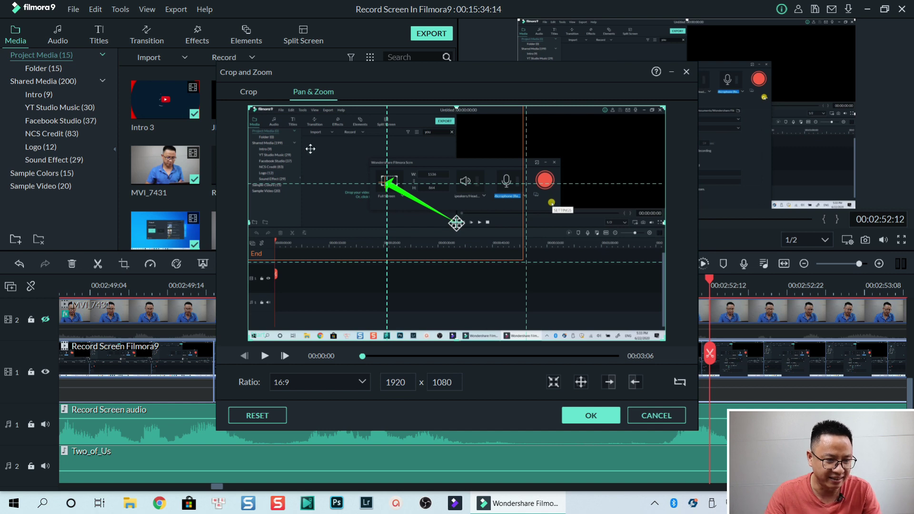
Swap the Pan & Zoom start and end frames, reversing the motion, and apply it
click(324, 166)
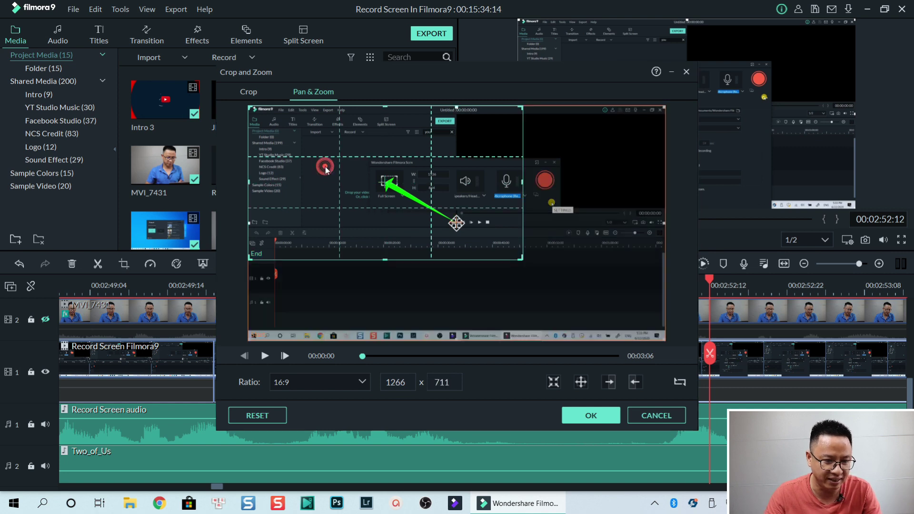
click(410, 297)
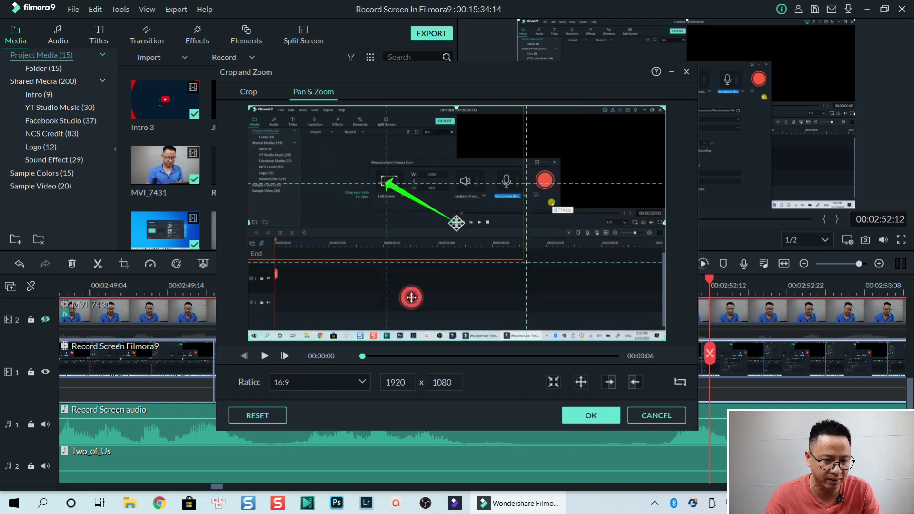
click(681, 383)
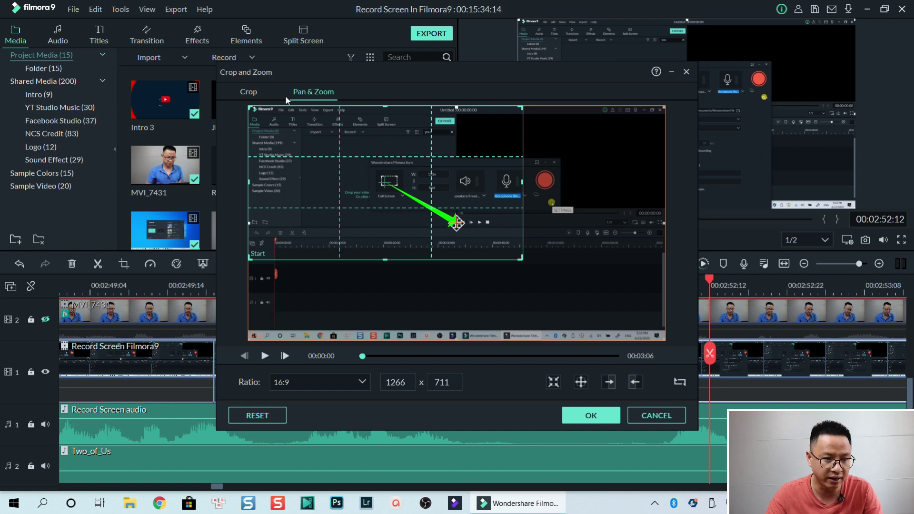
click(247, 92)
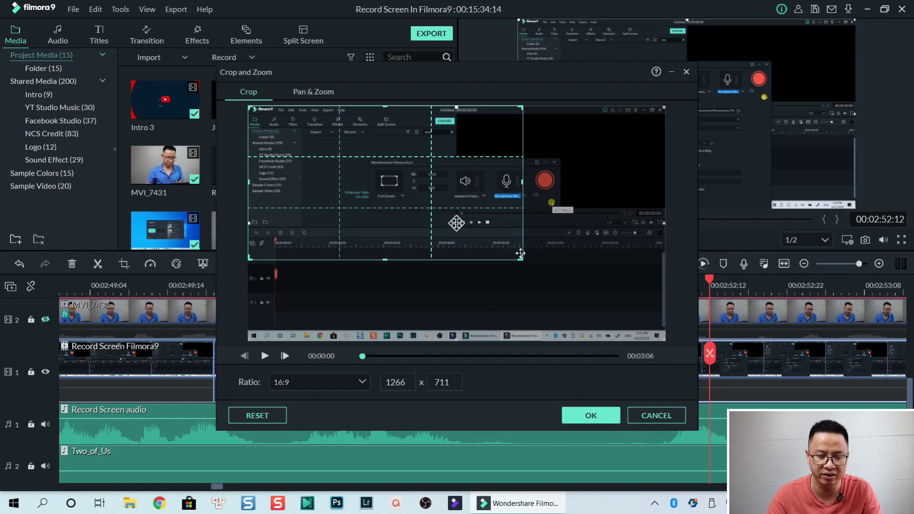
click(589, 416)
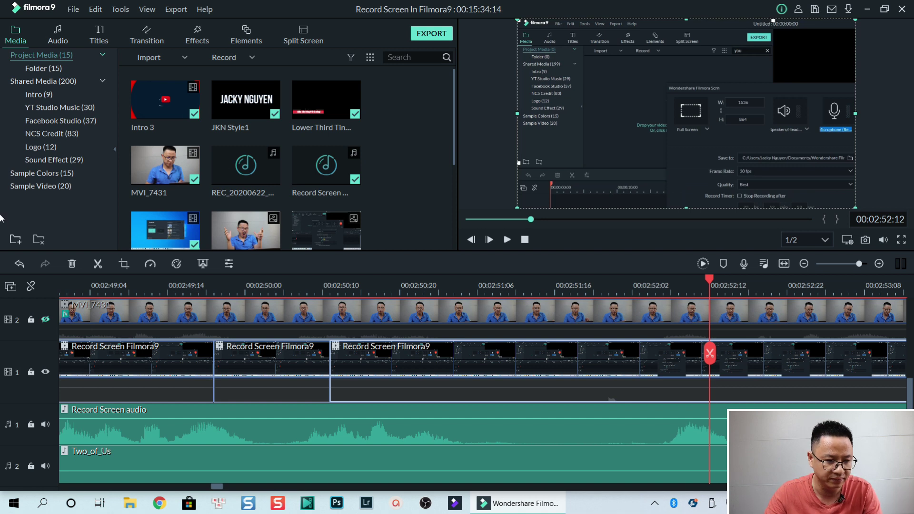
Play from 00:02:49:10 to 00:02:51:17, split the screen-recording clip there, and open the new piece's crop settings
click(137, 290)
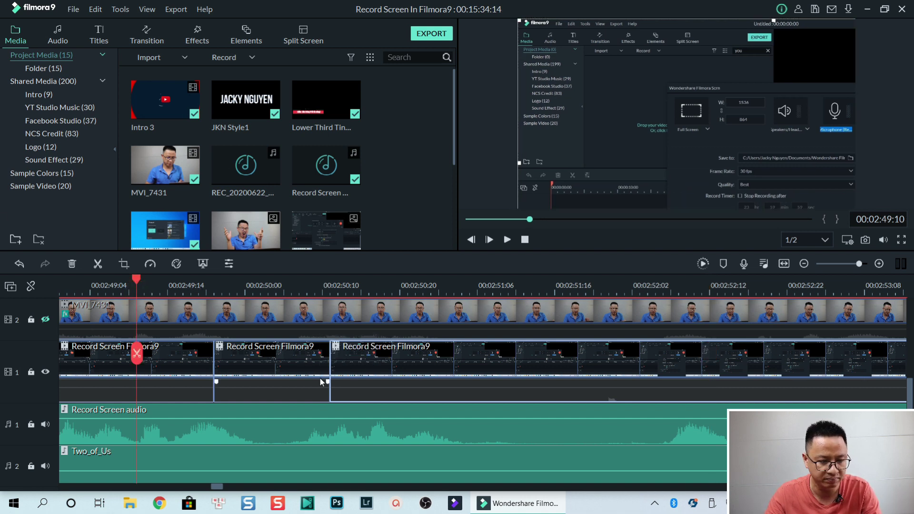
key(space)
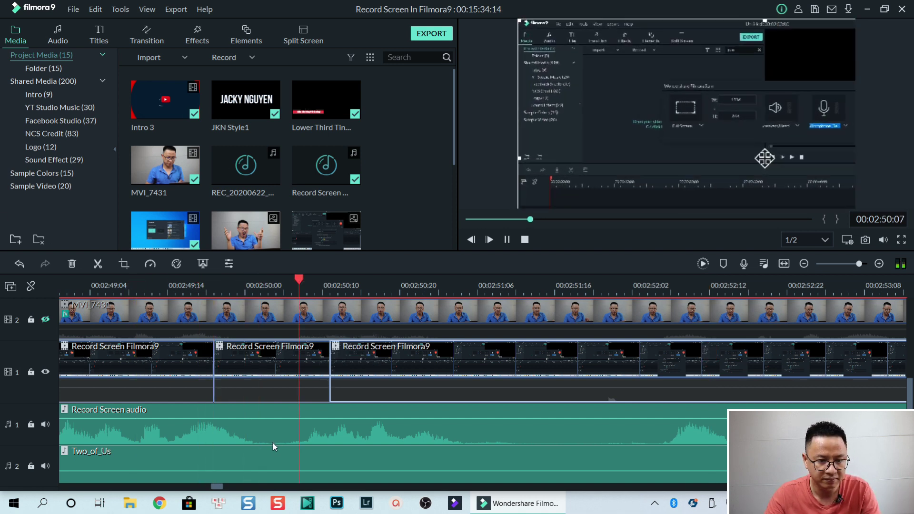
key(space)
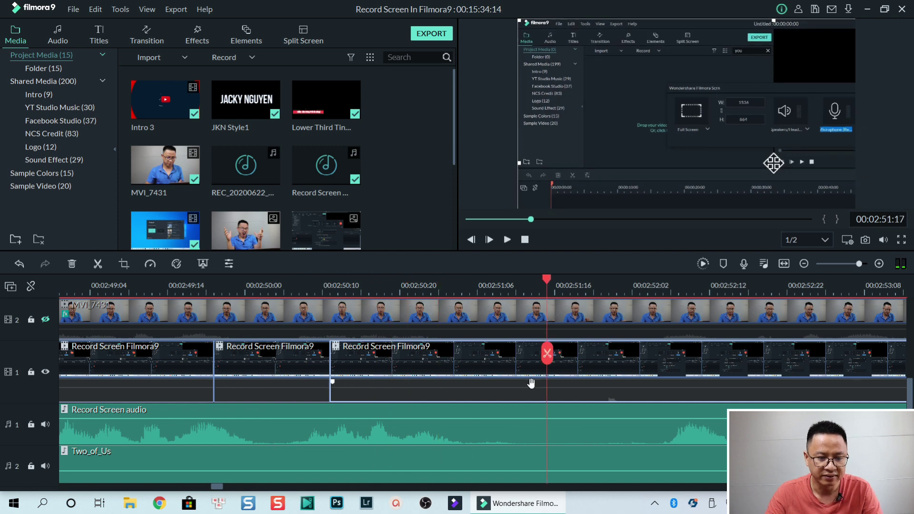
click(580, 372)
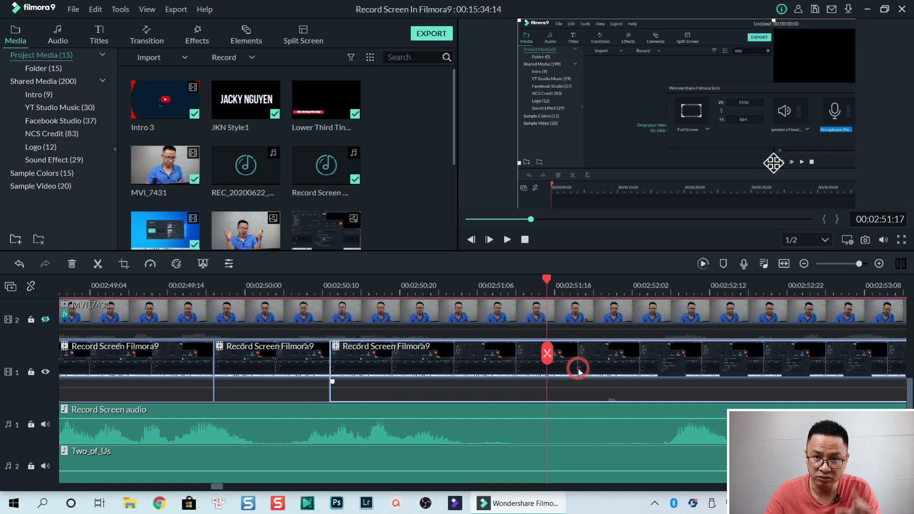
click(548, 361)
click(583, 375)
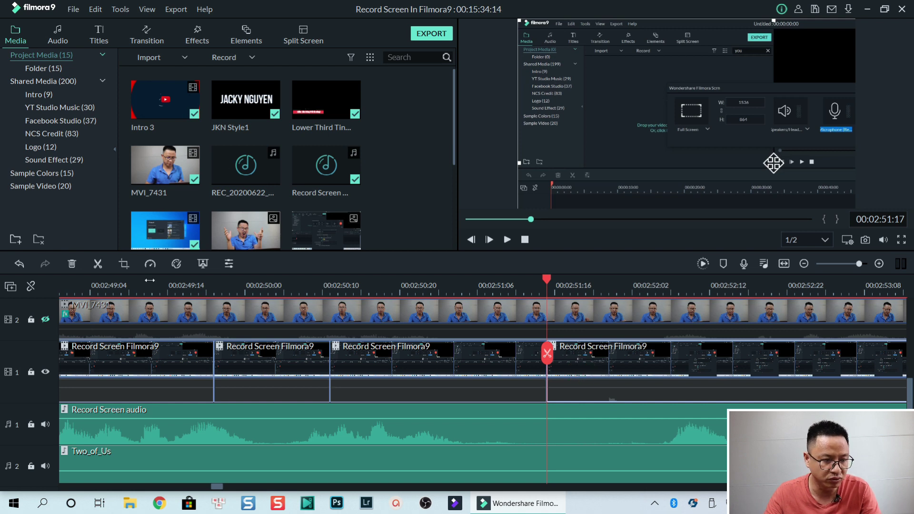
click(126, 266)
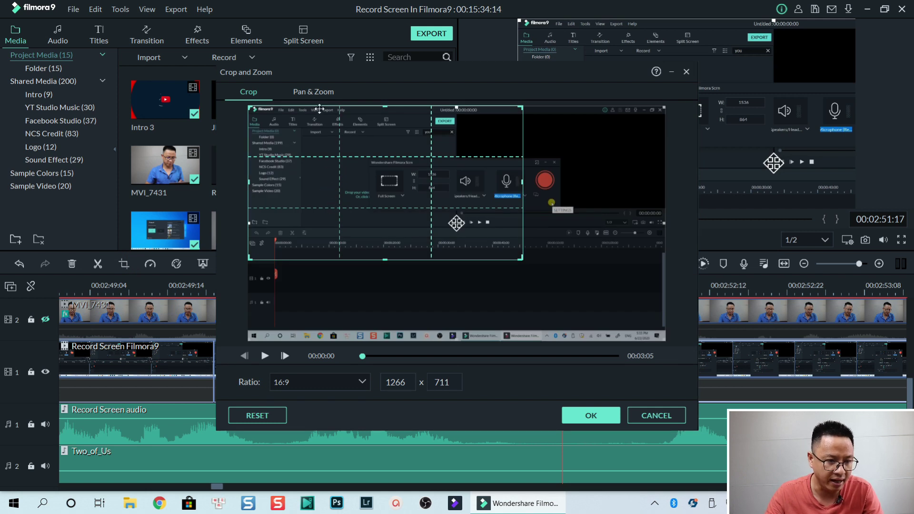
Move the Pan & Zoom end frame up-right toward the mic, resize it to 1411x794, and apply
click(316, 93)
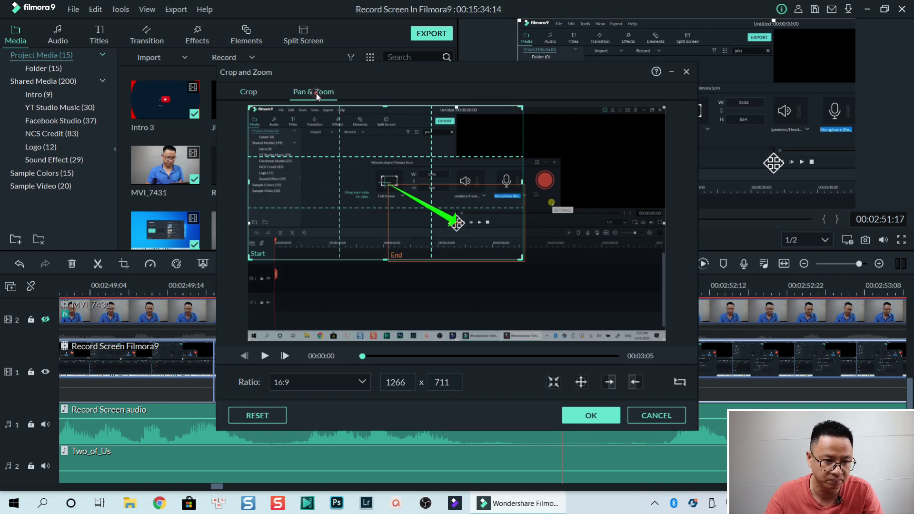
click(400, 238)
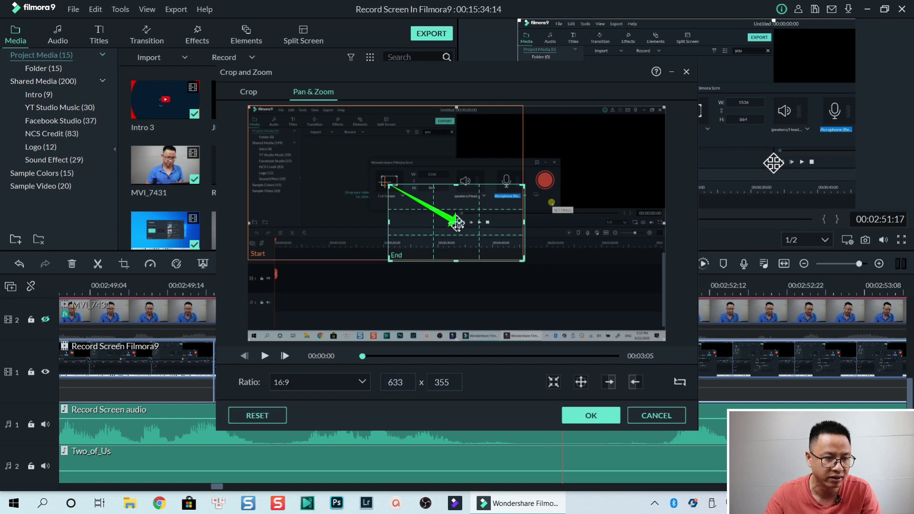
click(276, 149)
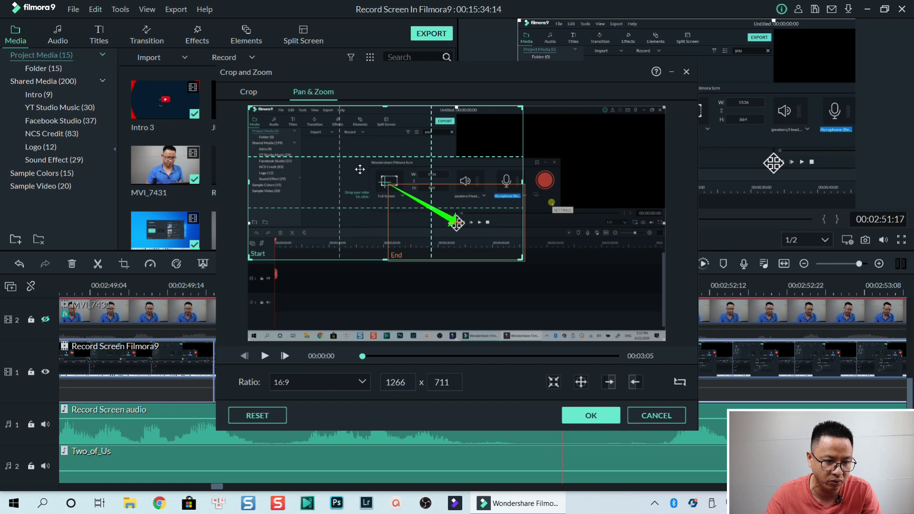
click(455, 201)
drag(452, 201, 502, 155)
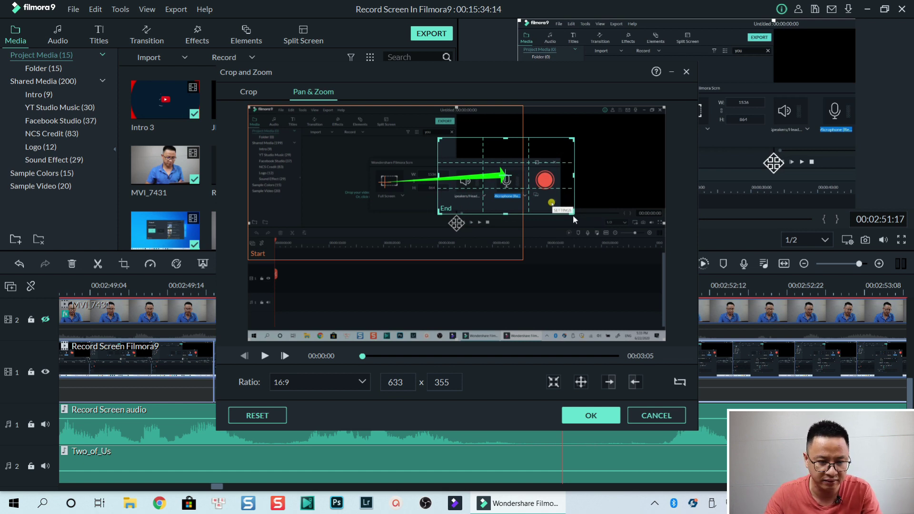
drag(574, 214, 675, 327)
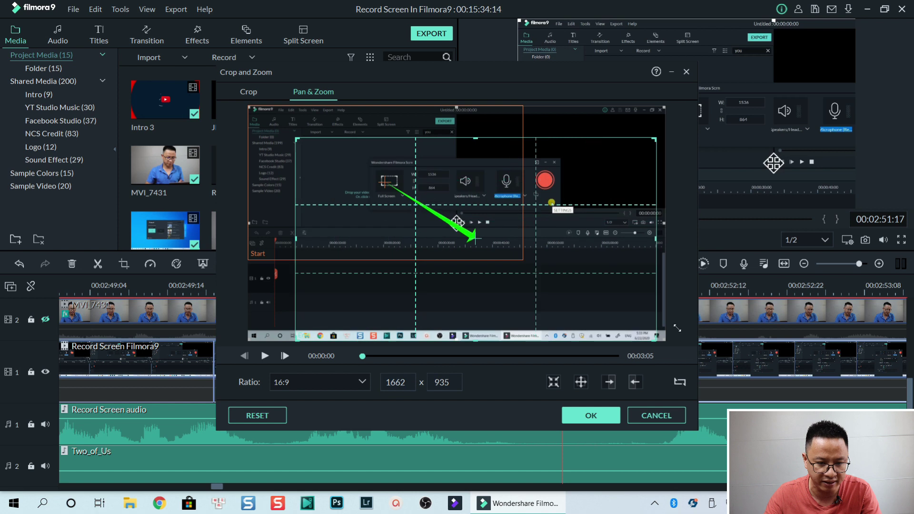
drag(605, 287, 617, 254)
drag(307, 307, 359, 282)
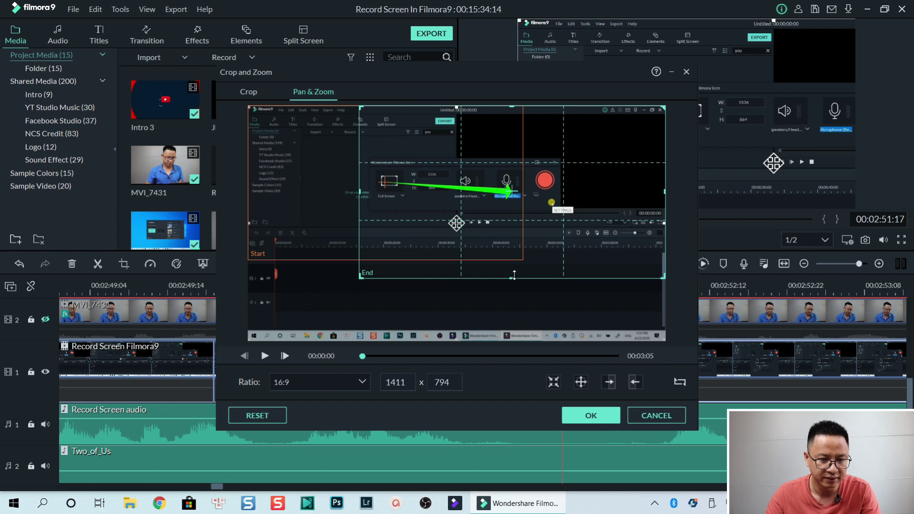
click(592, 415)
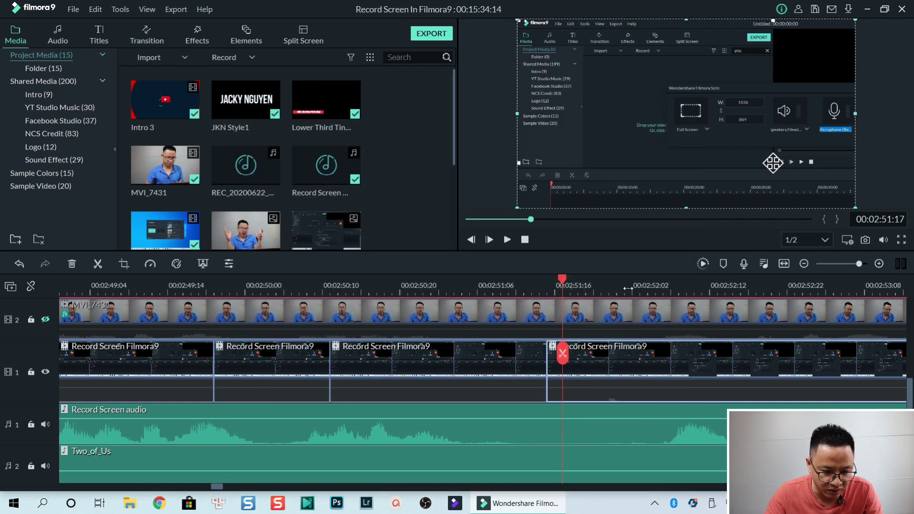
Split the screen-recording clip at 00:02:52:03 and select the middle piece
scroll(591, 284, up, 1)
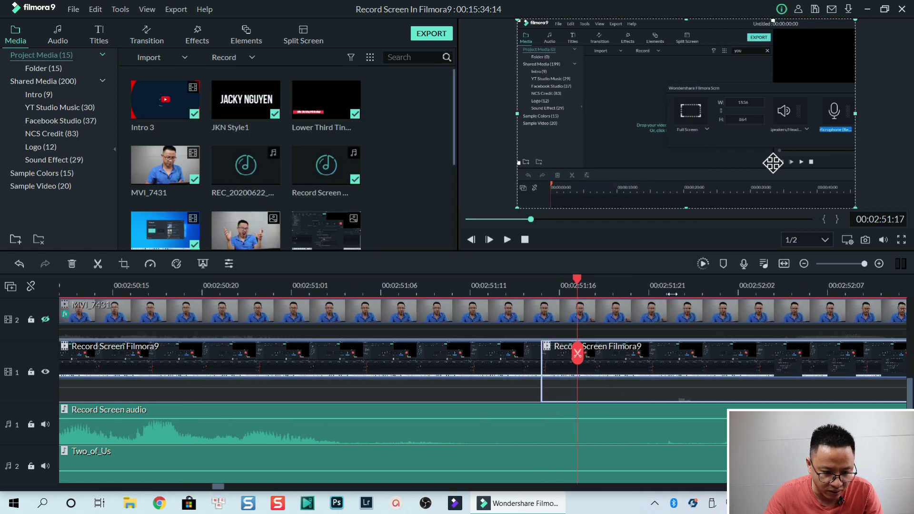
click(543, 288)
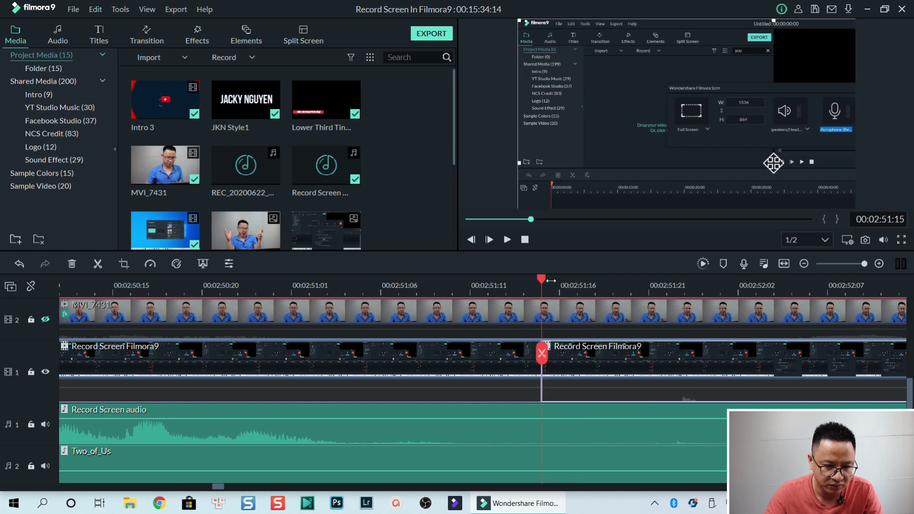
drag(543, 282, 781, 321)
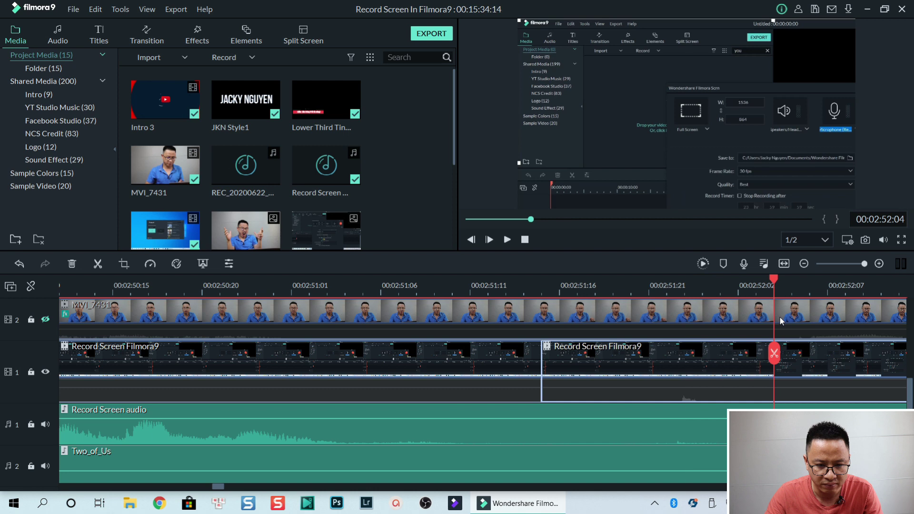
drag(776, 322, 763, 321)
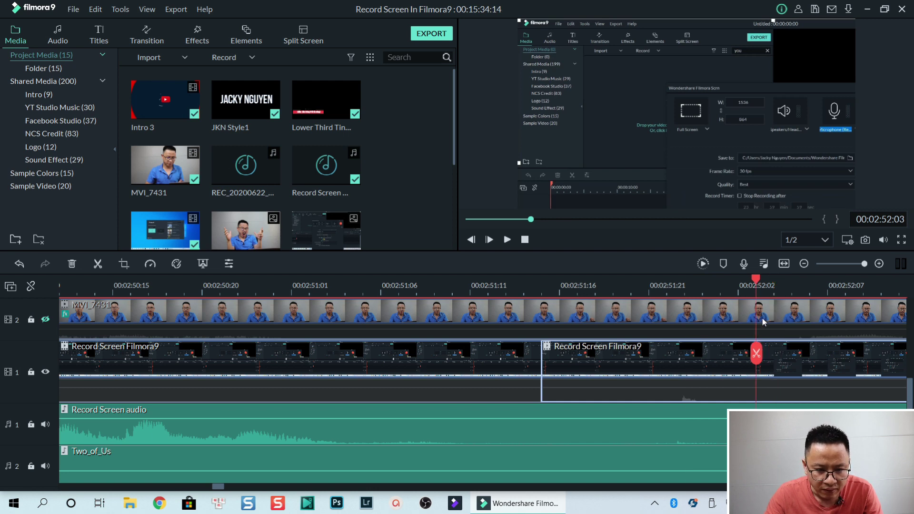
click(723, 367)
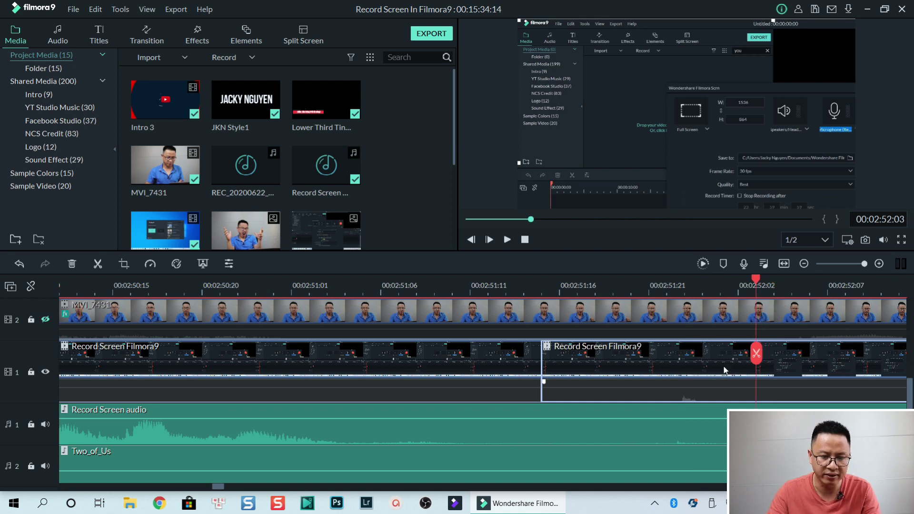
click(757, 355)
click(622, 361)
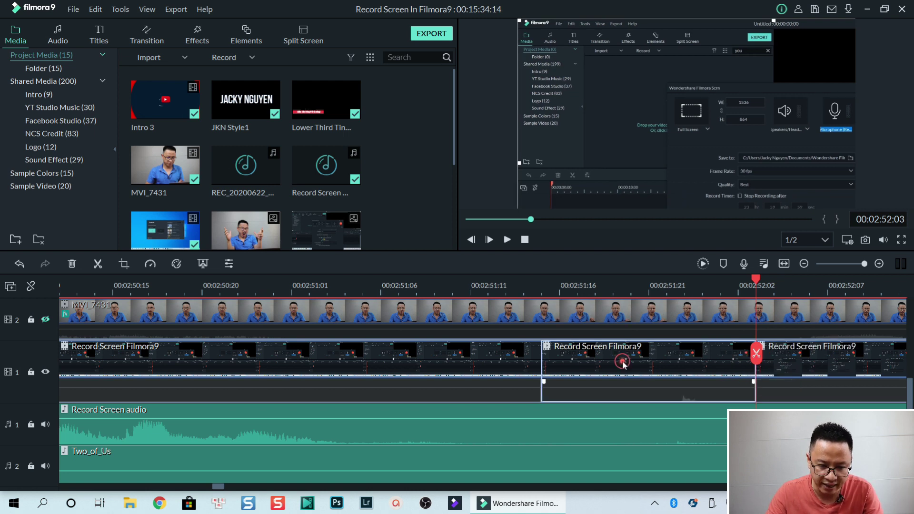
Preview and apply the Pan & Zoom motion on the middle piece of the clip
click(125, 265)
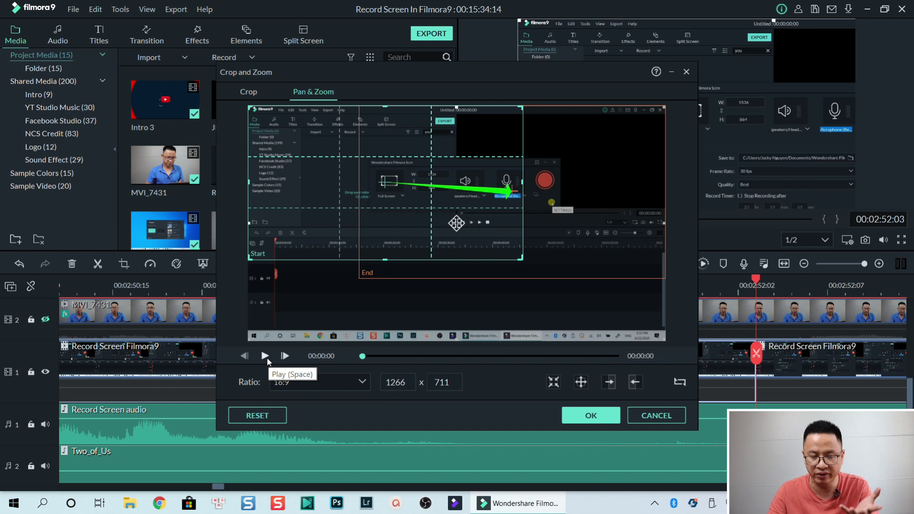
click(265, 356)
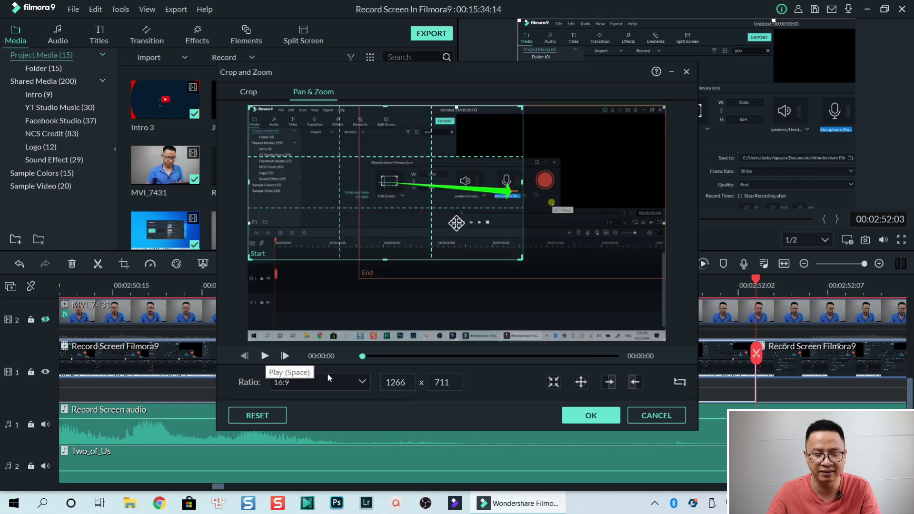
click(591, 416)
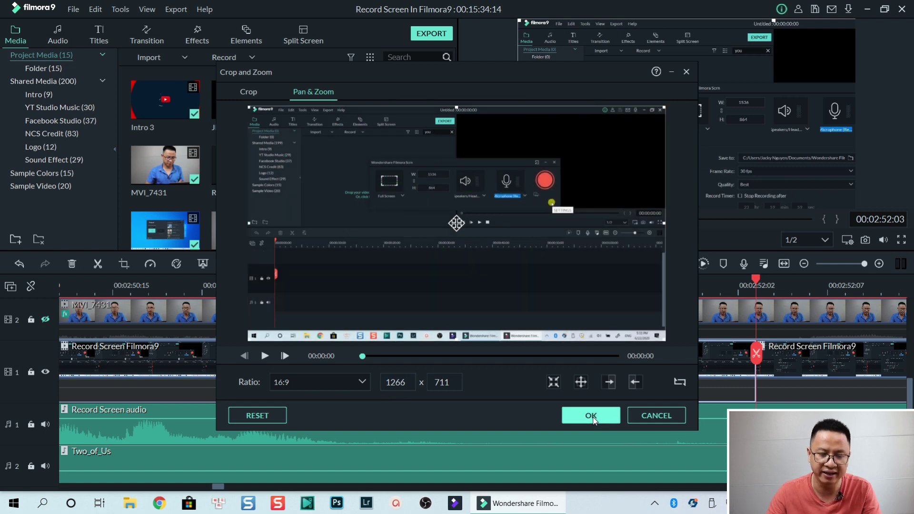
Undo the split at 00:02:52:03 and re-split the screen recording at 00:02:52:07
key(ctrl+z)
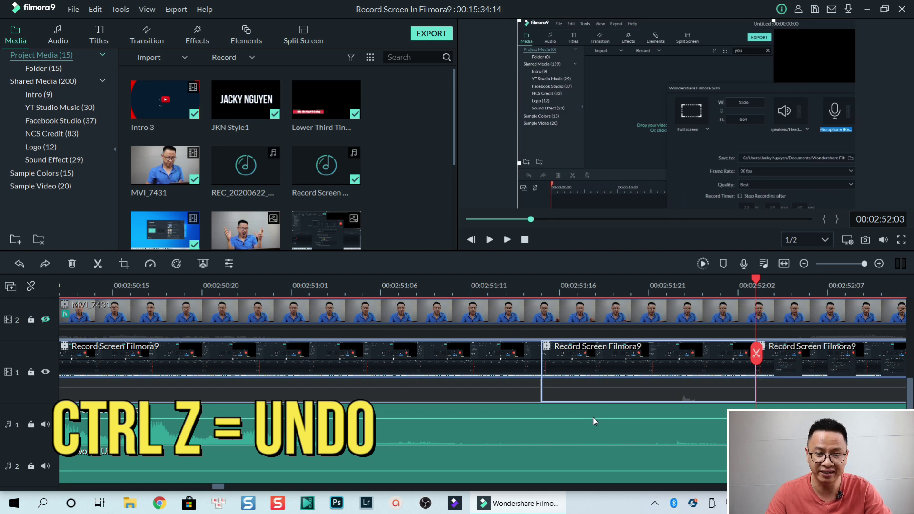
key(ctrl+z)
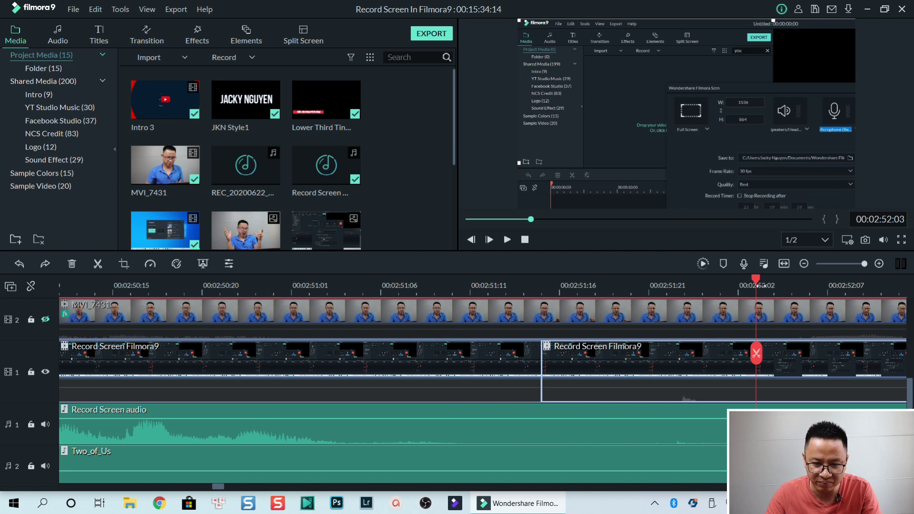
drag(770, 282, 839, 298)
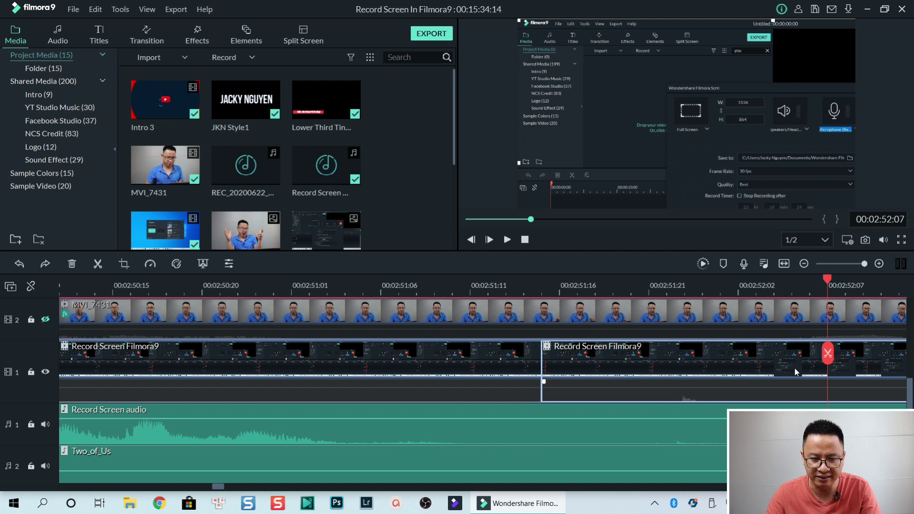
click(829, 358)
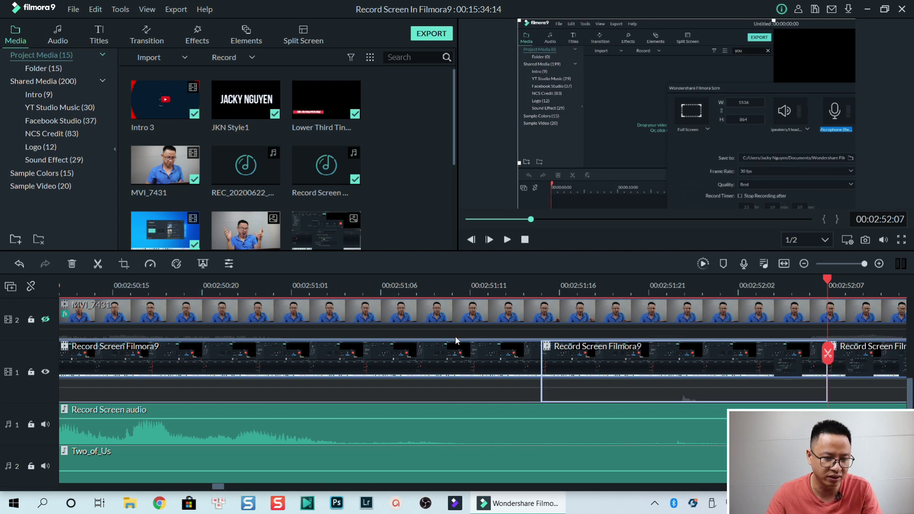
click(124, 265)
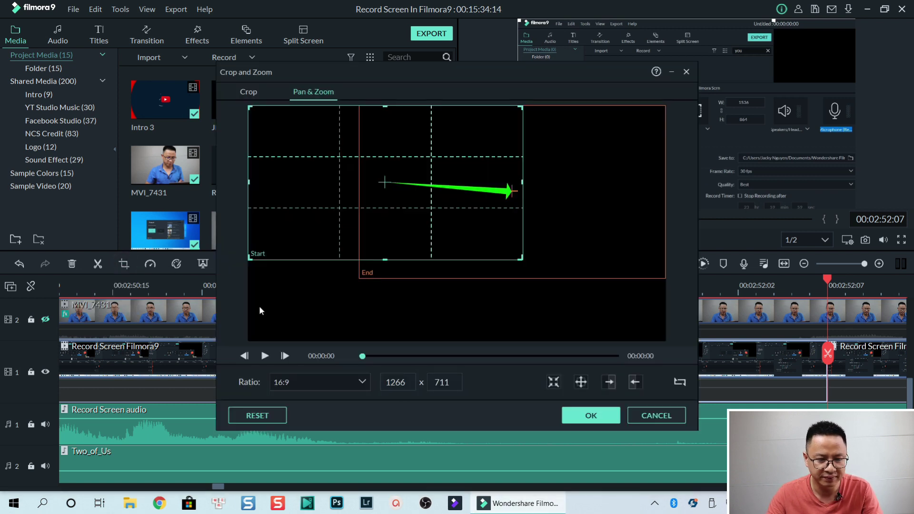
Preview and confirm the current clip's Pan & Zoom move
click(264, 356)
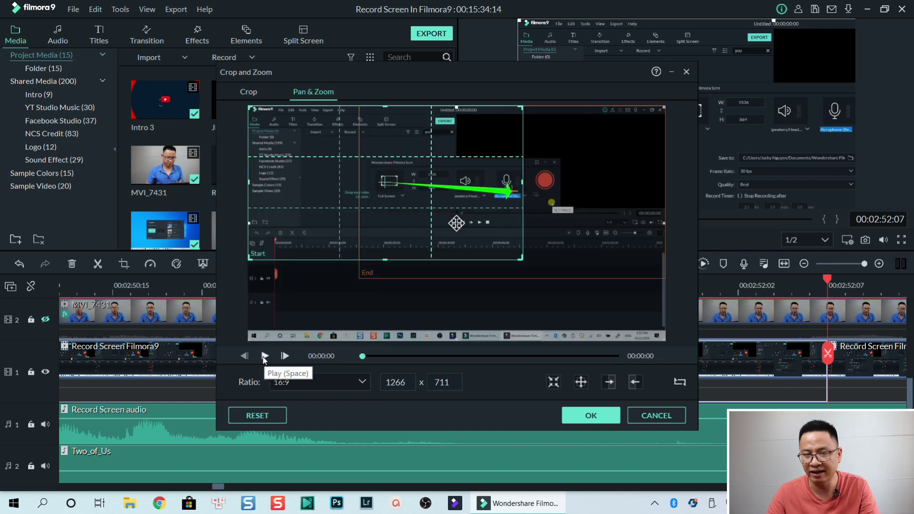
click(586, 415)
click(856, 376)
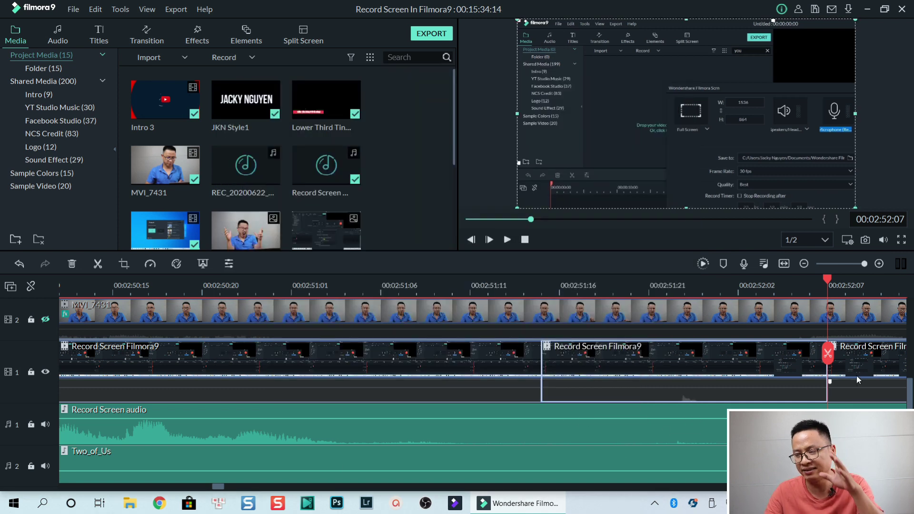
Give the clip right of the split a reversed, static 16:9 1411 x 796 crop
click(865, 365)
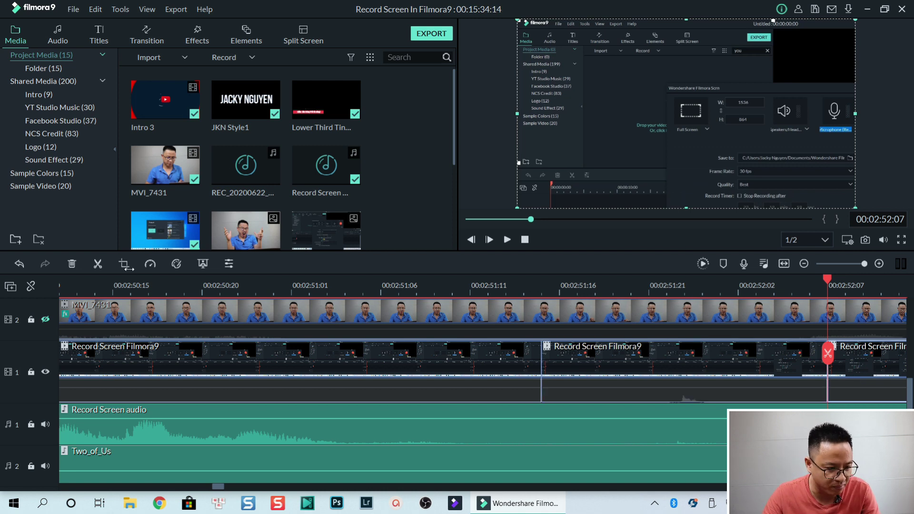
key(alt+c)
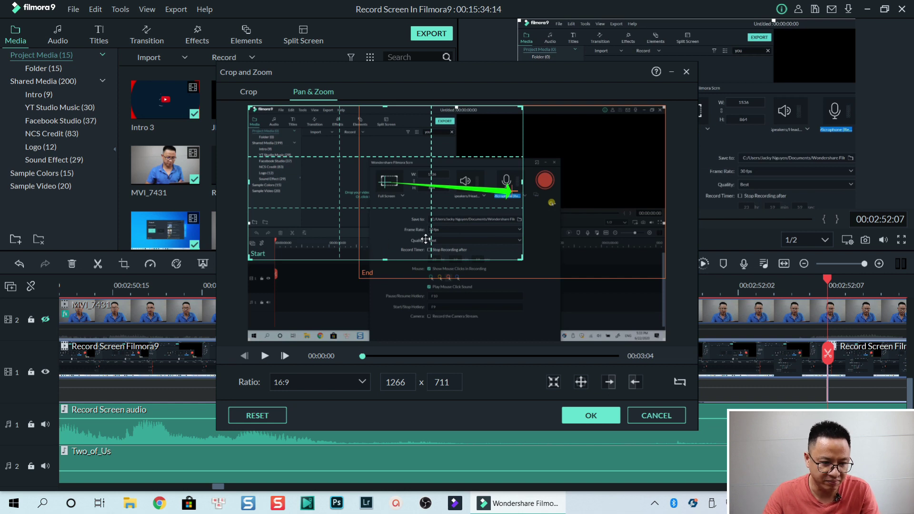
click(551, 255)
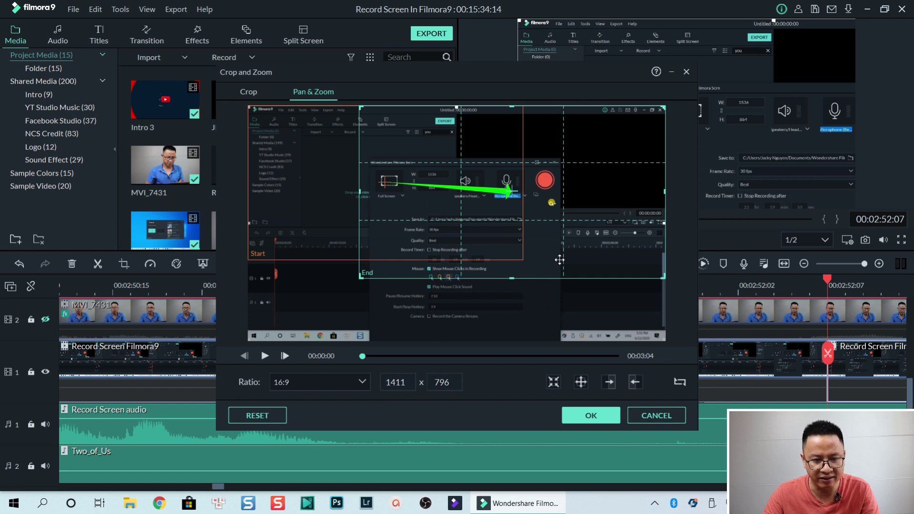
click(680, 382)
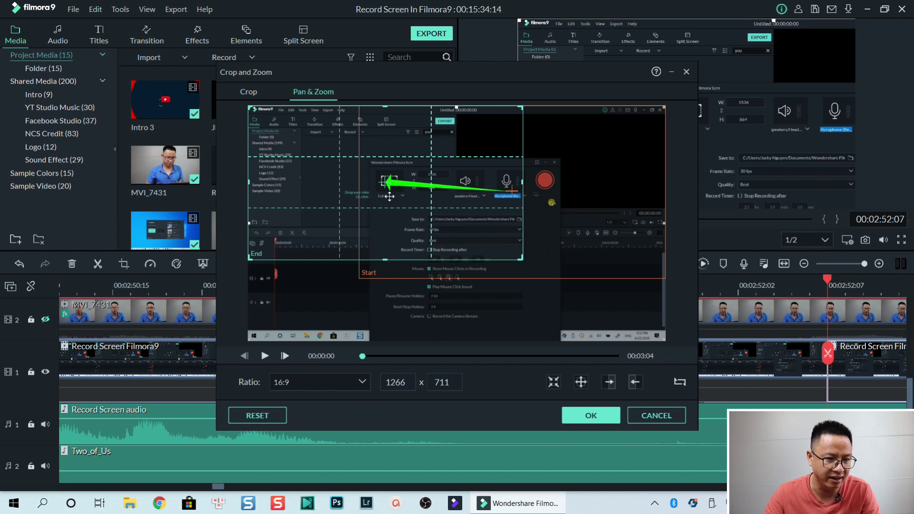
click(249, 92)
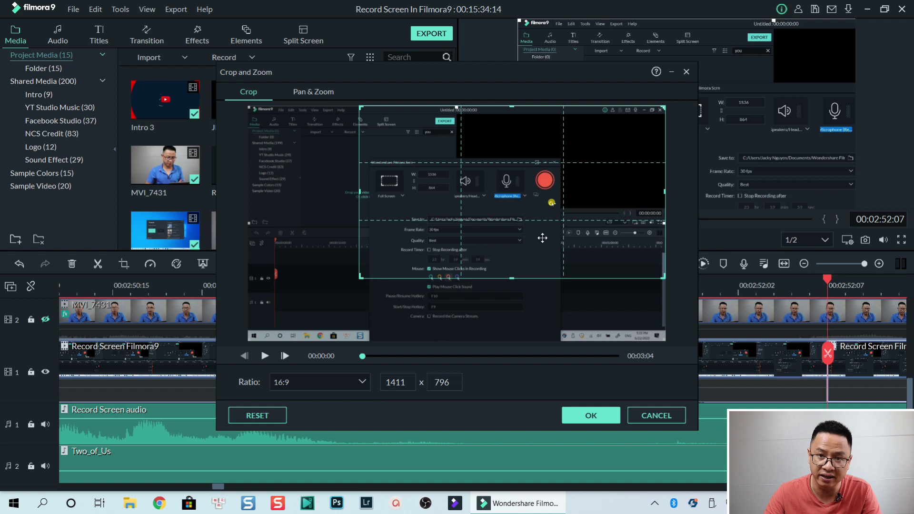
click(591, 416)
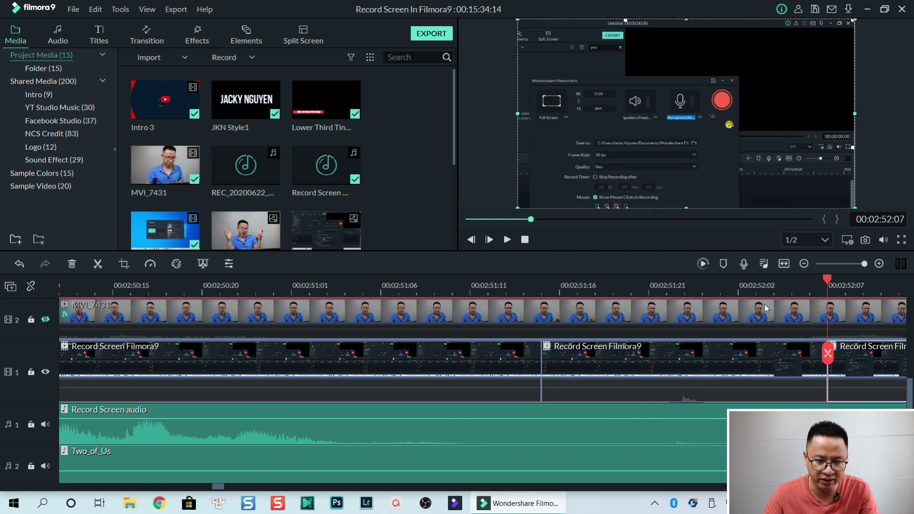
Review the footage from about 2:48 and split the Record Screen clip at 00:02:54:11
click(784, 264)
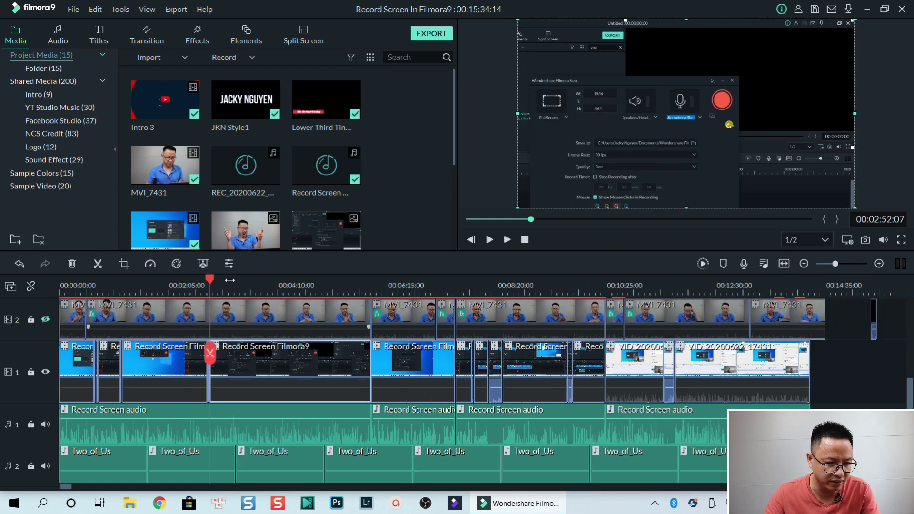
scroll(221, 291, up, 3)
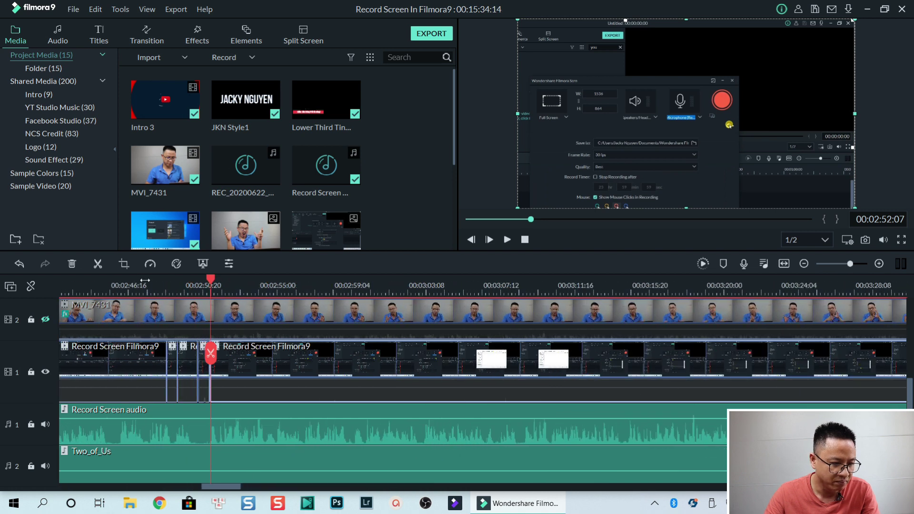
click(148, 285)
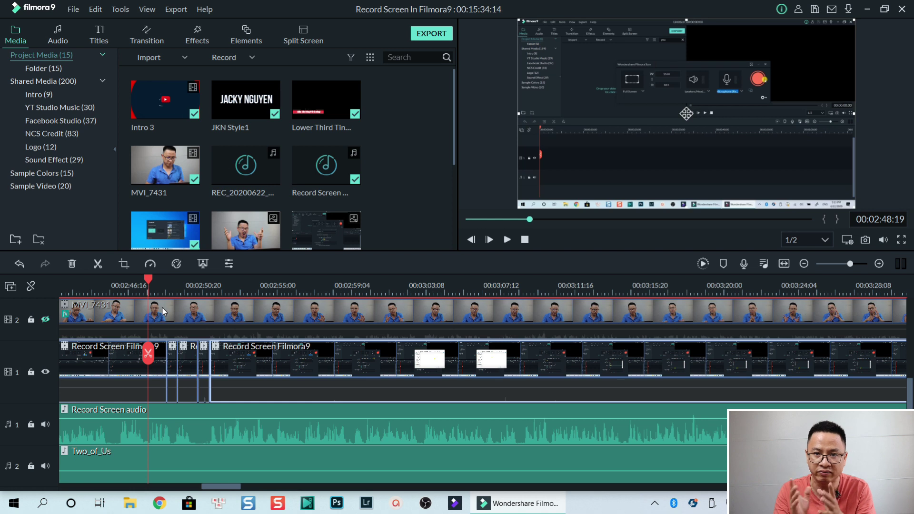
key(space)
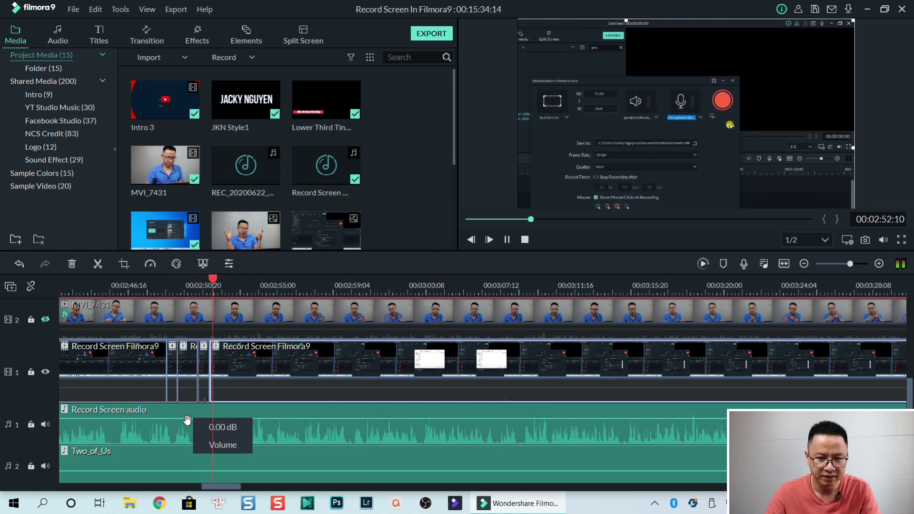
key(space)
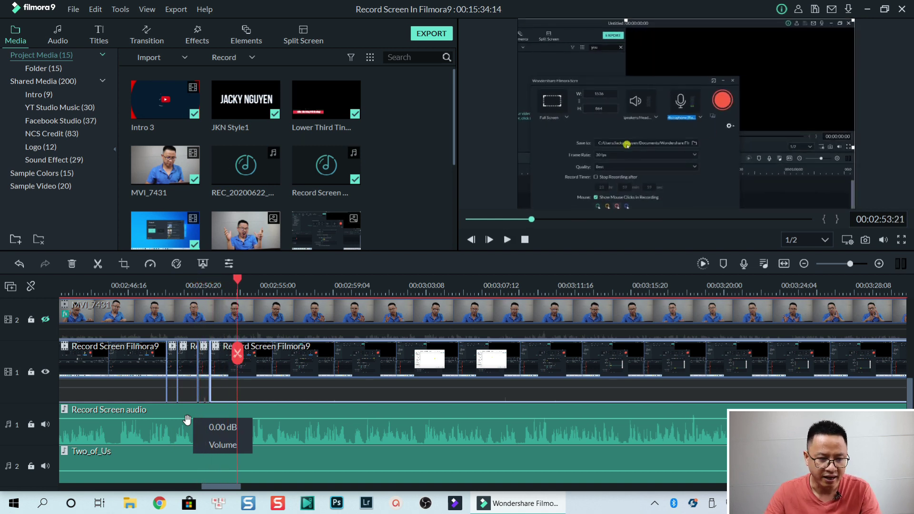
key(space)
key(space)
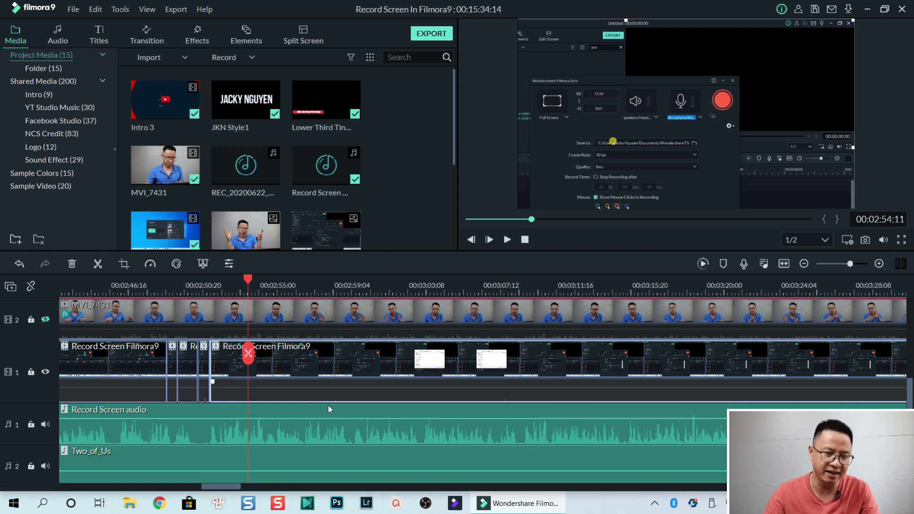
click(249, 354)
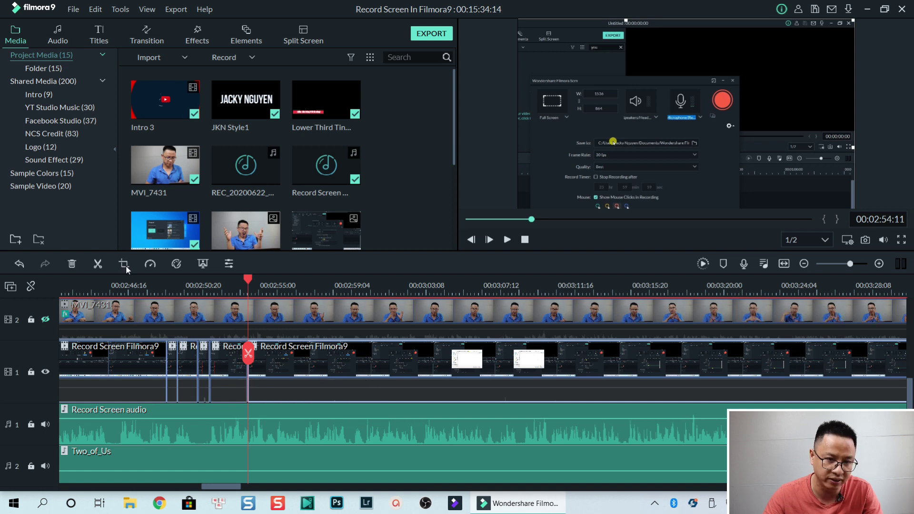
Bring up Crop and Zoom for the new piece with Alt+C
key(alt+c)
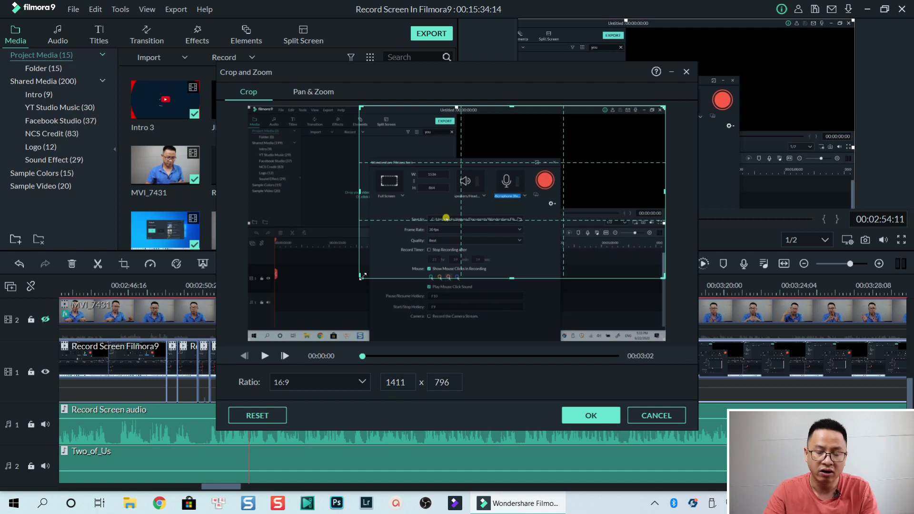
Set the new piece's Pan & Zoom end framing to the full 1920 x 1080 frame from the top-left
click(313, 90)
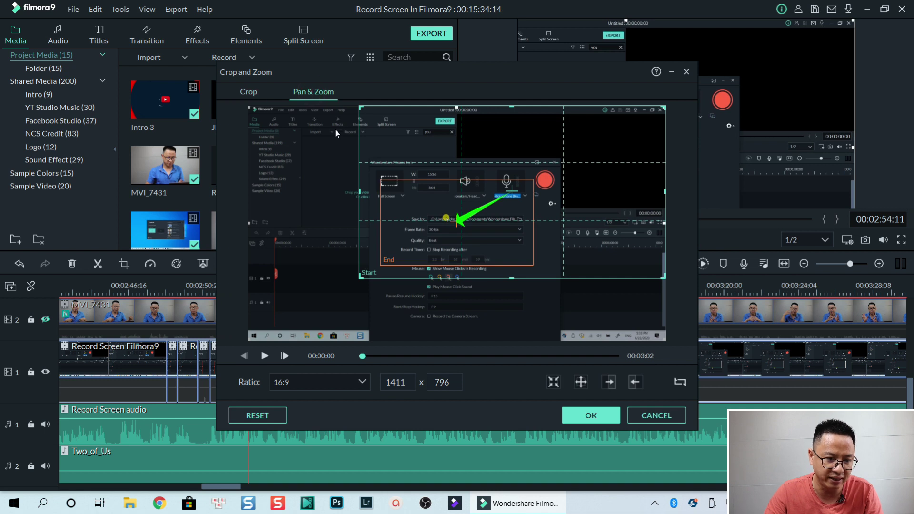
click(402, 241)
drag(399, 251, 268, 172)
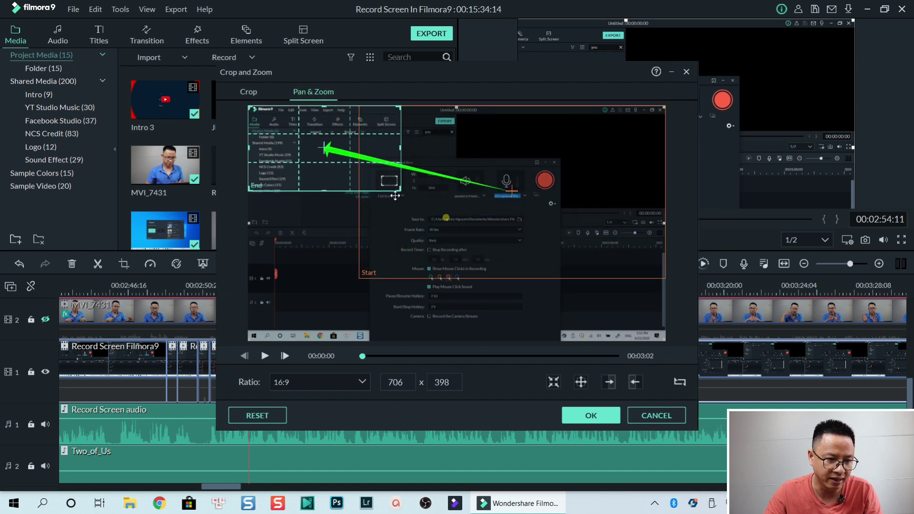
drag(401, 190, 696, 350)
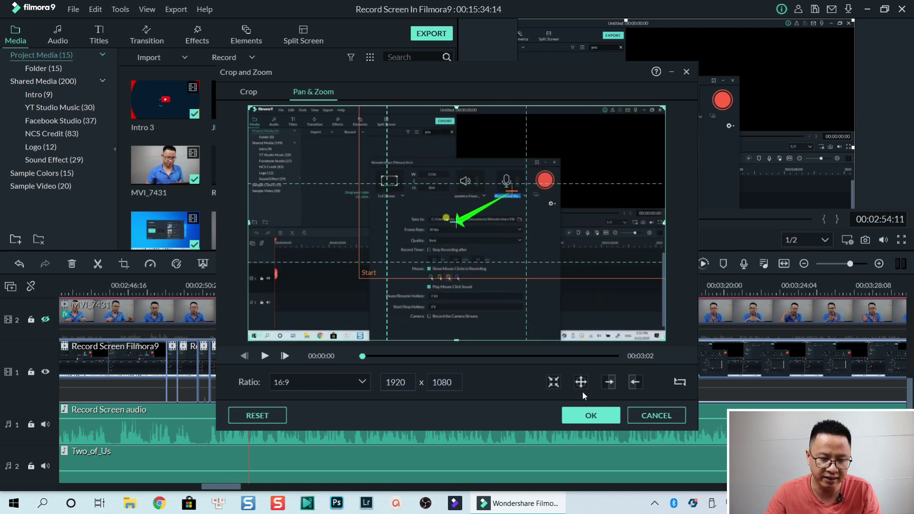
click(591, 415)
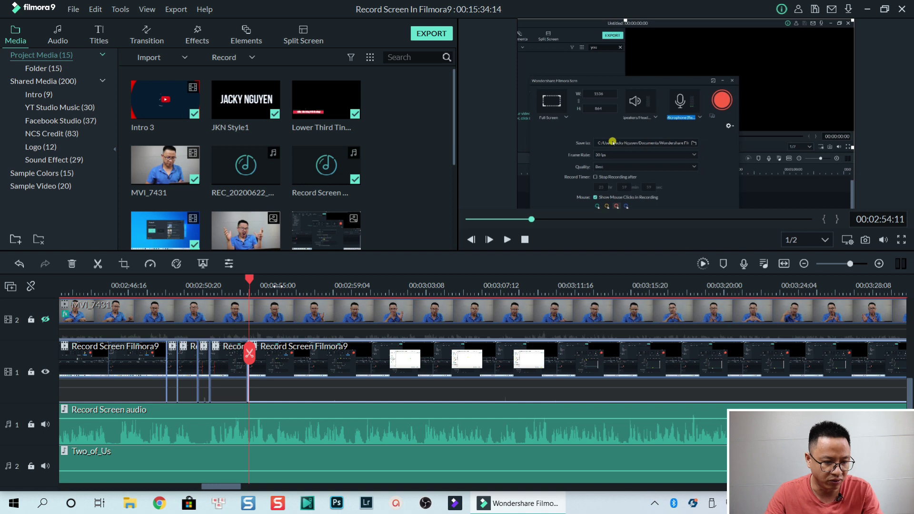
Split the Record Screen clip one frame after the 00:02:54:11 cut
scroll(257, 279, up, 4)
drag(253, 281, 257, 281)
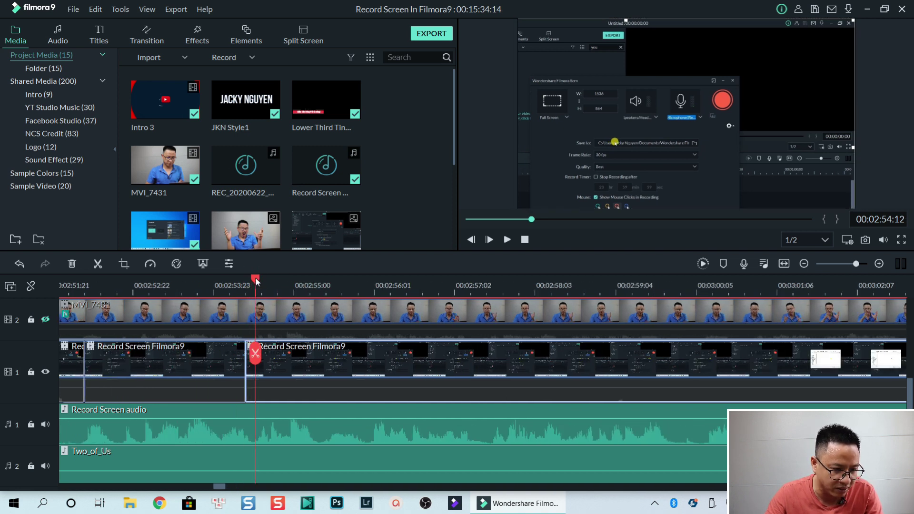
click(293, 368)
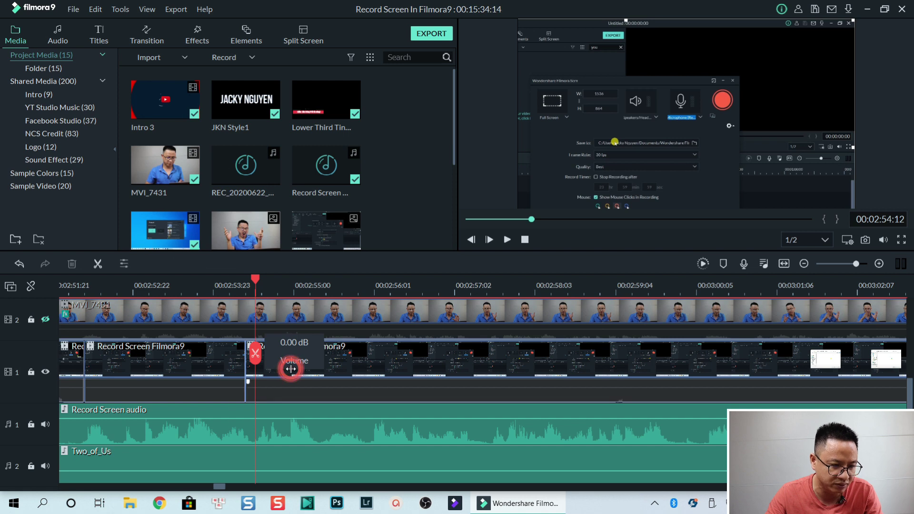
click(256, 357)
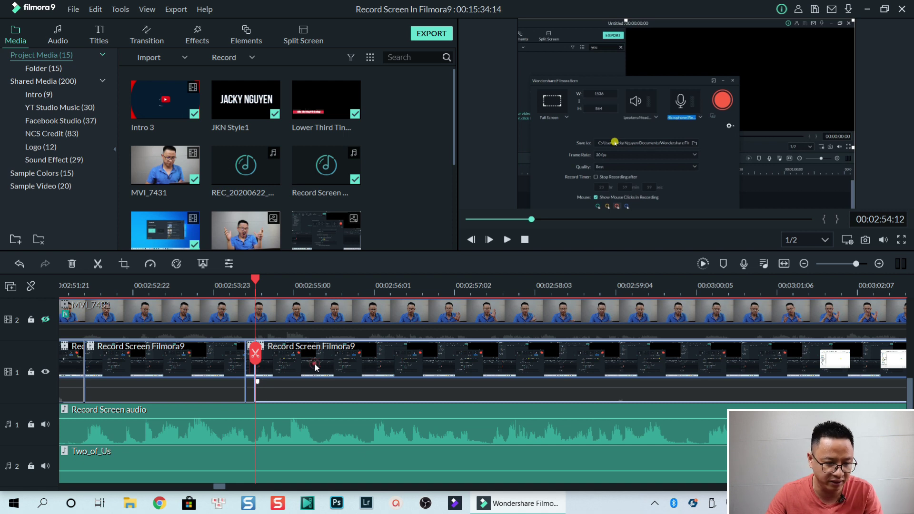
Give the piece after the cut a plain, full-frame 1920 x 1080 crop
click(123, 263)
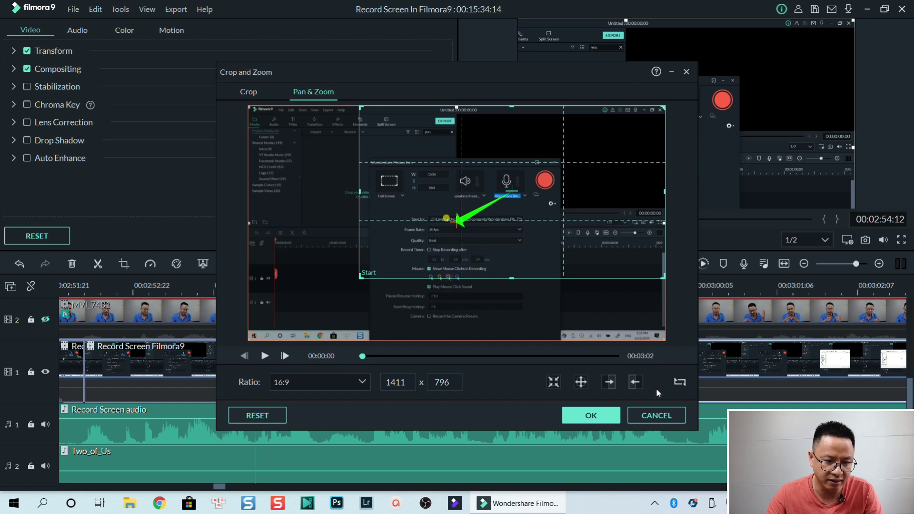
click(680, 384)
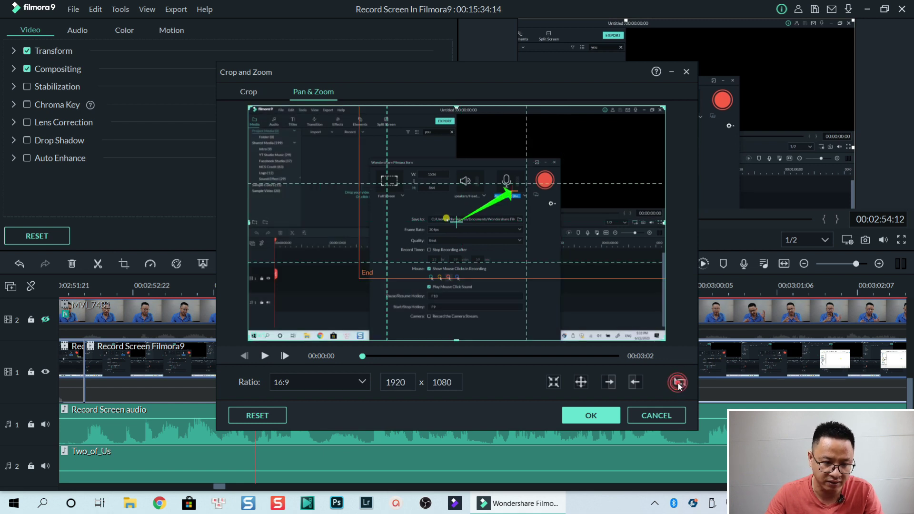
click(249, 93)
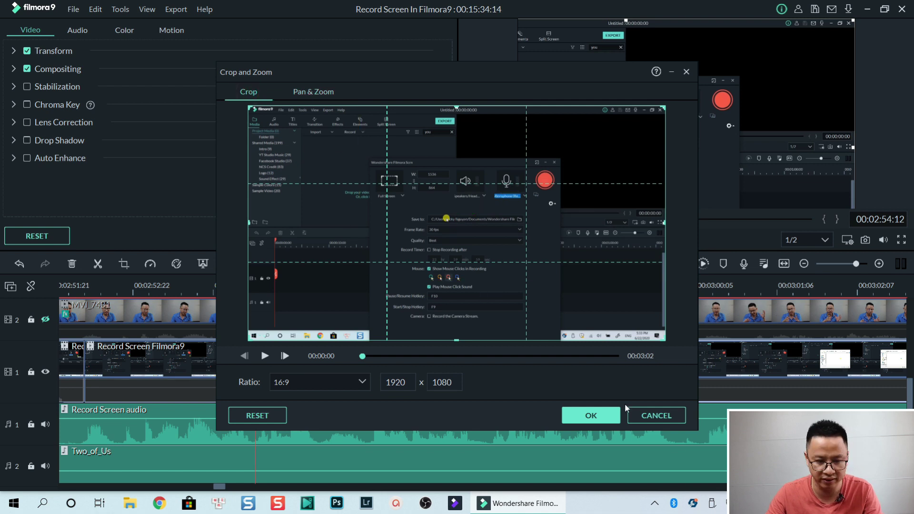
click(591, 415)
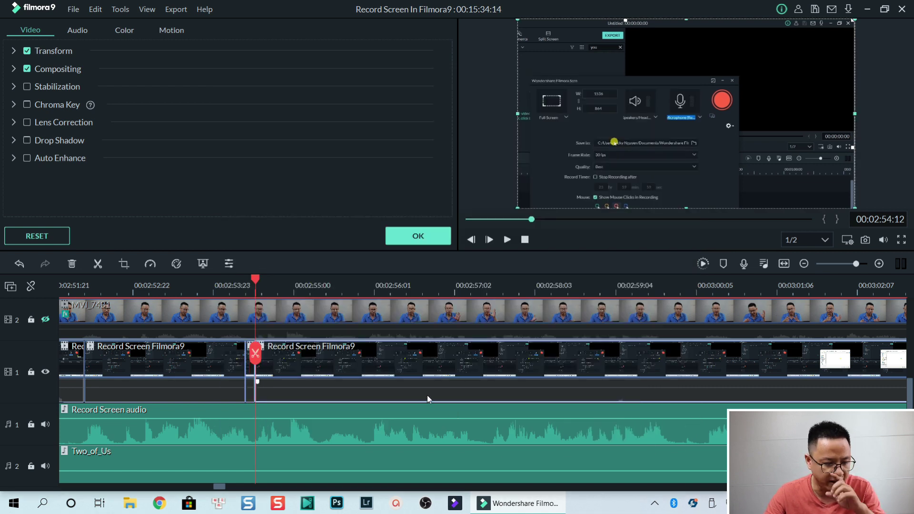
drag(220, 487, 216, 492)
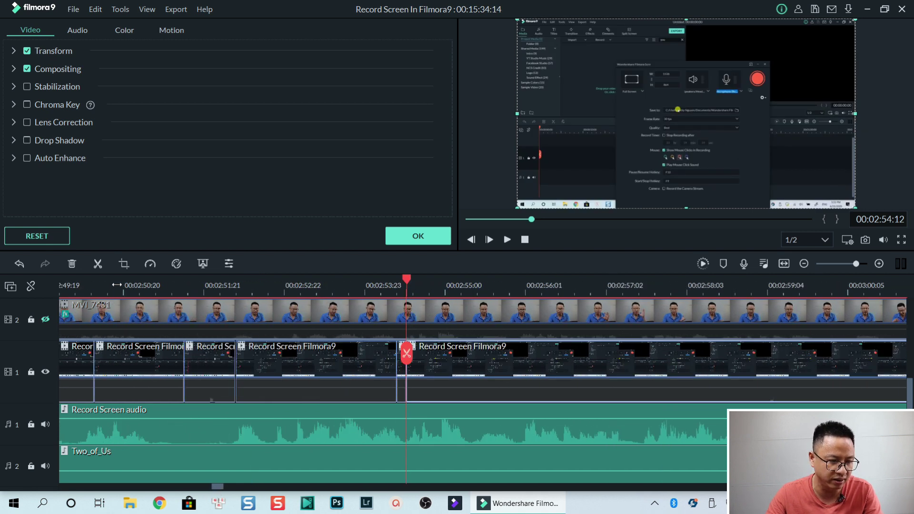
click(113, 285)
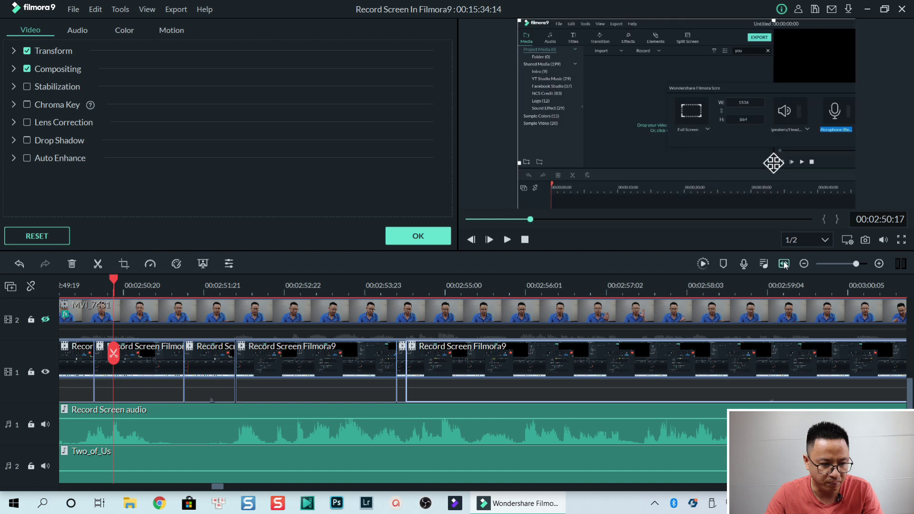
click(784, 263)
click(196, 288)
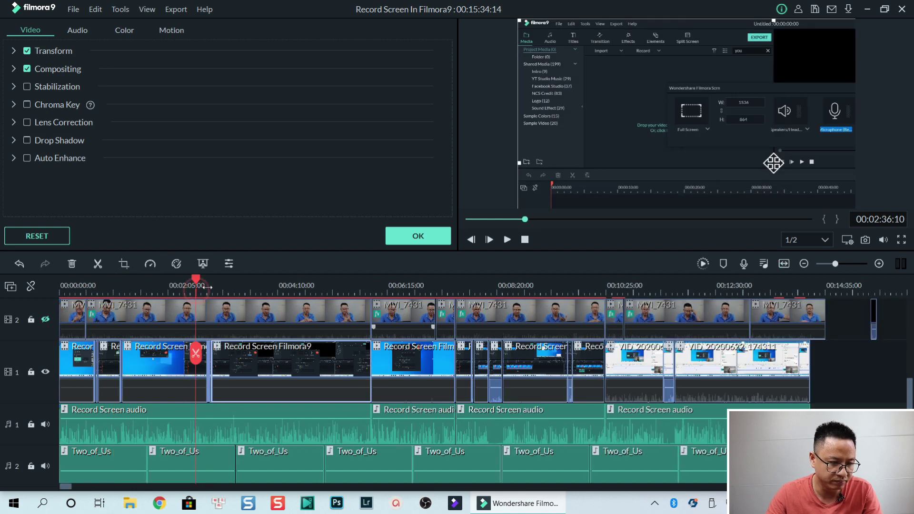
scroll(204, 286, up, 5)
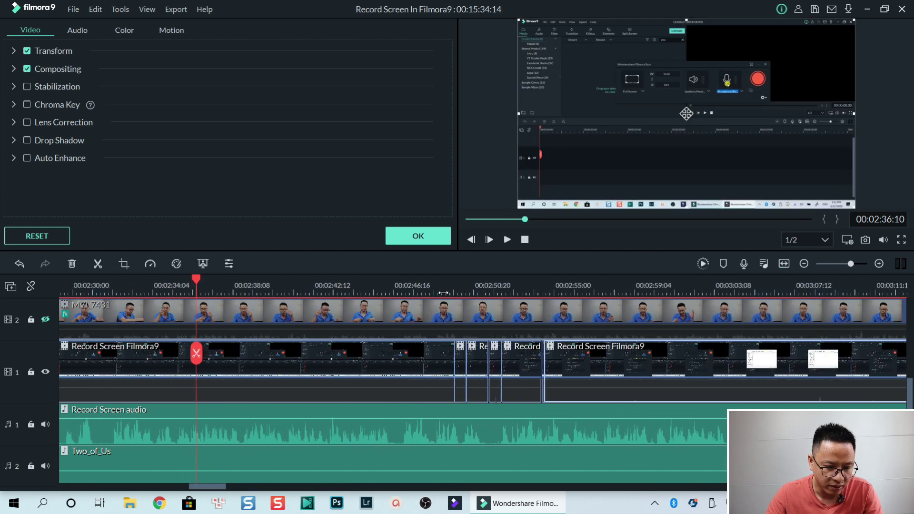
click(449, 291)
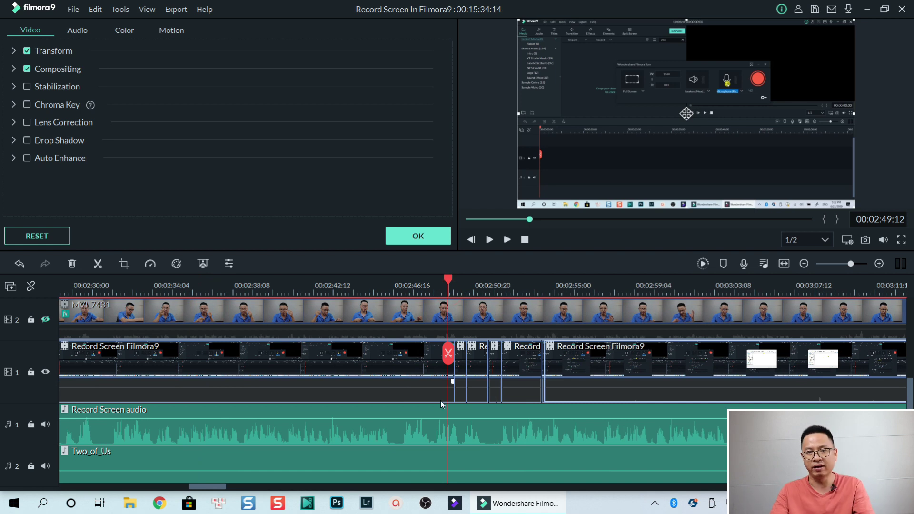
drag(450, 281, 443, 280)
key(space)
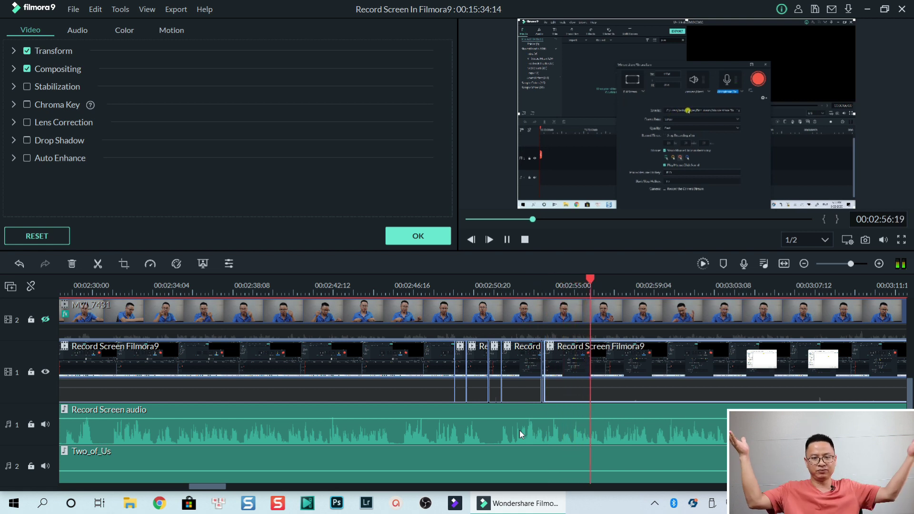
key(space)
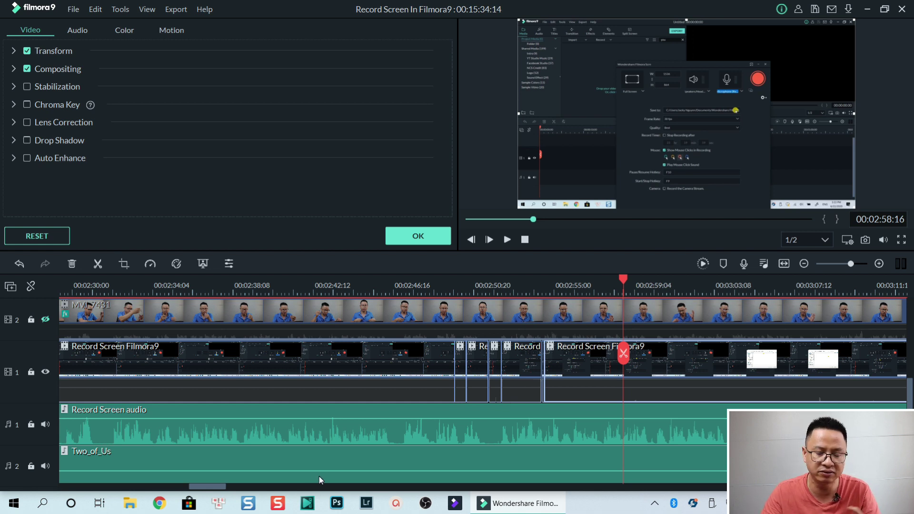
Launch ActivePresenter and load the recent project Quay Man hinh bang Filmora9.approj
click(397, 506)
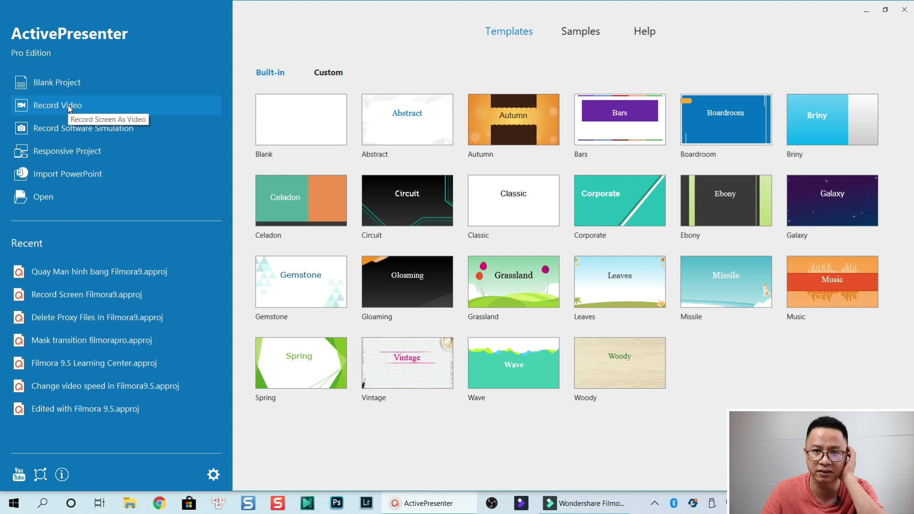
click(100, 274)
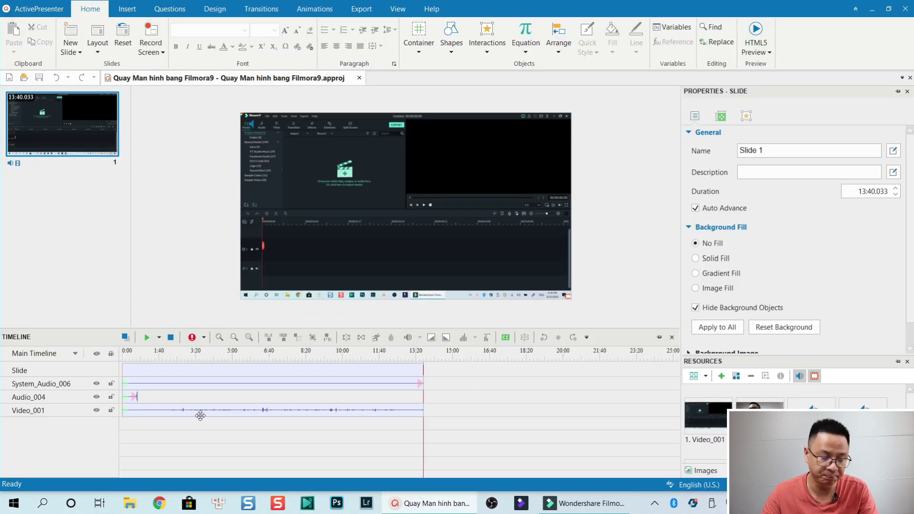
Insert a 1-second Zoom-n-Pan at 2:23.969 framing the recording's upper-left quarter
click(175, 362)
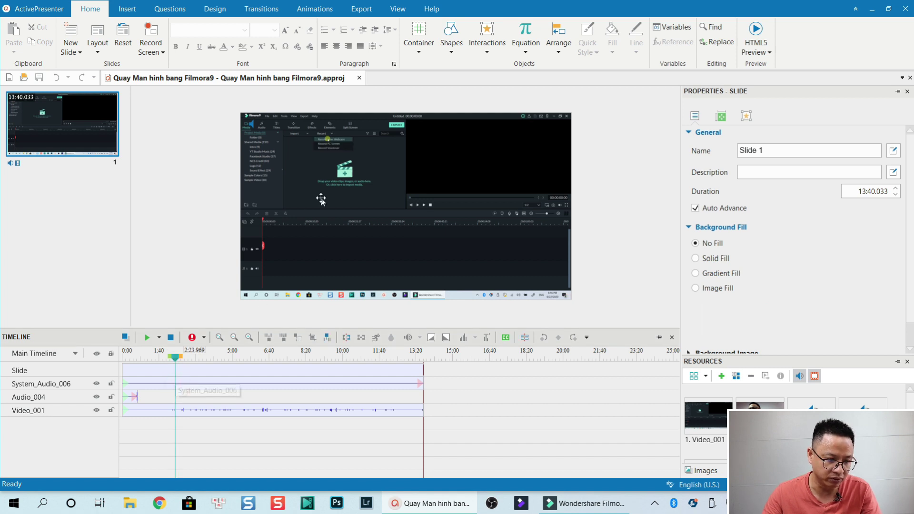
click(204, 386)
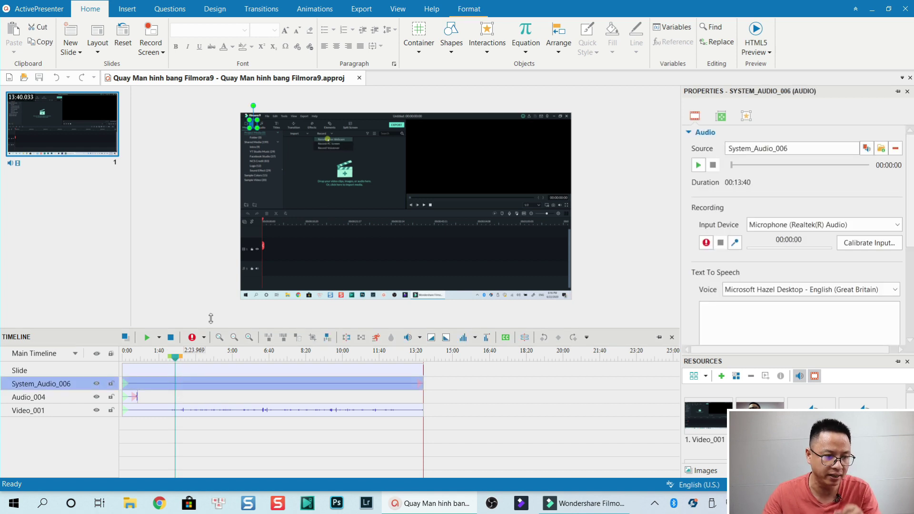
click(126, 10)
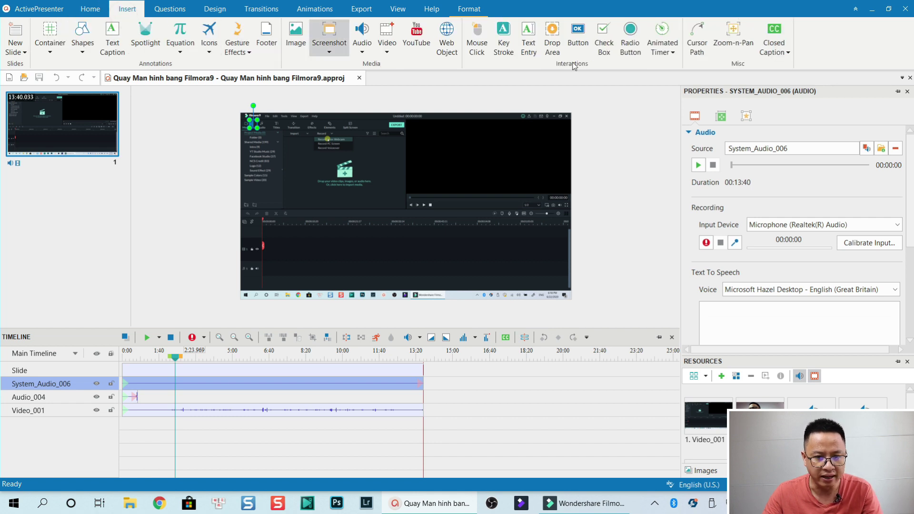
click(732, 37)
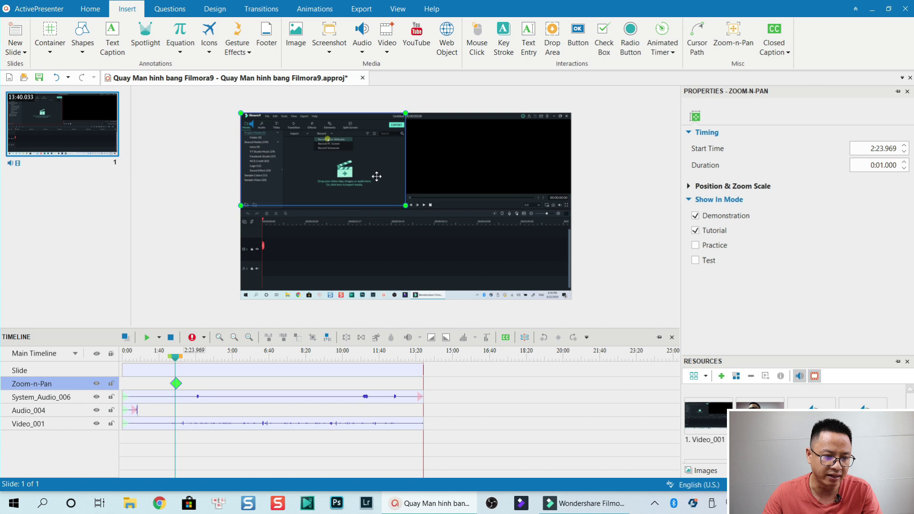
drag(357, 204, 336, 196)
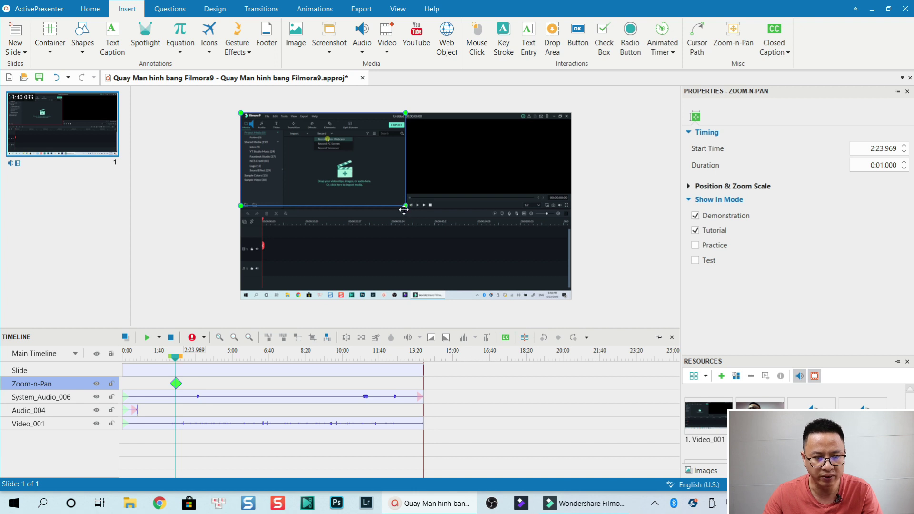
mouse_move(405, 206)
mouse_down()
mouse_move(456, 251)
mouse_move(407, 221)
mouse_up()
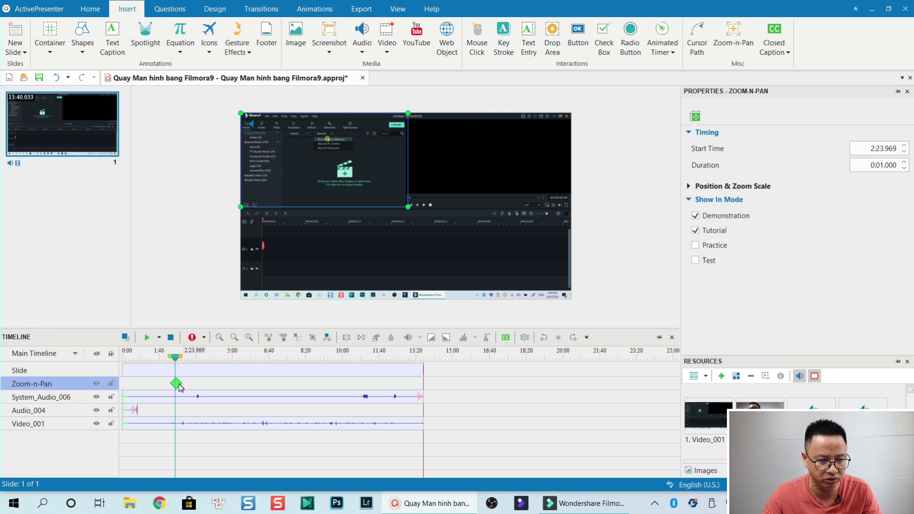
Stretch the Zoom-n-Pan to 0:03.594 and play it back from just before it starts
scroll(175, 390, up, 5)
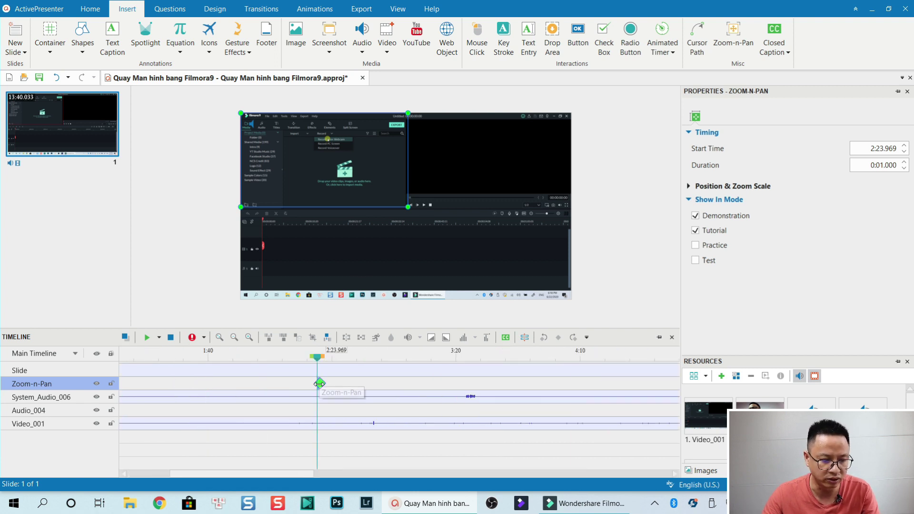
drag(319, 384, 380, 387)
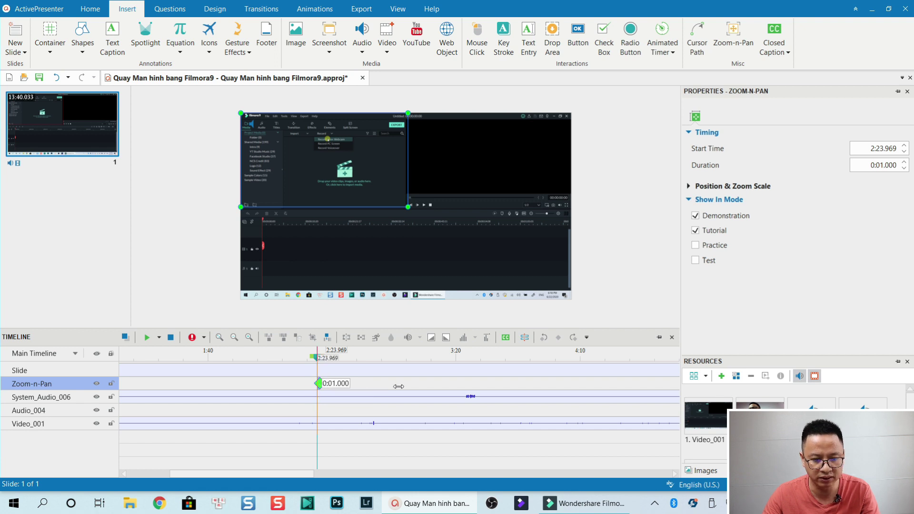
mouse_move(384, 383)
mouse_down()
mouse_move(362, 387)
mouse_move(482, 398)
mouse_move(471, 399)
mouse_up()
scroll(316, 387, up, 4)
scroll(344, 390, up, 2)
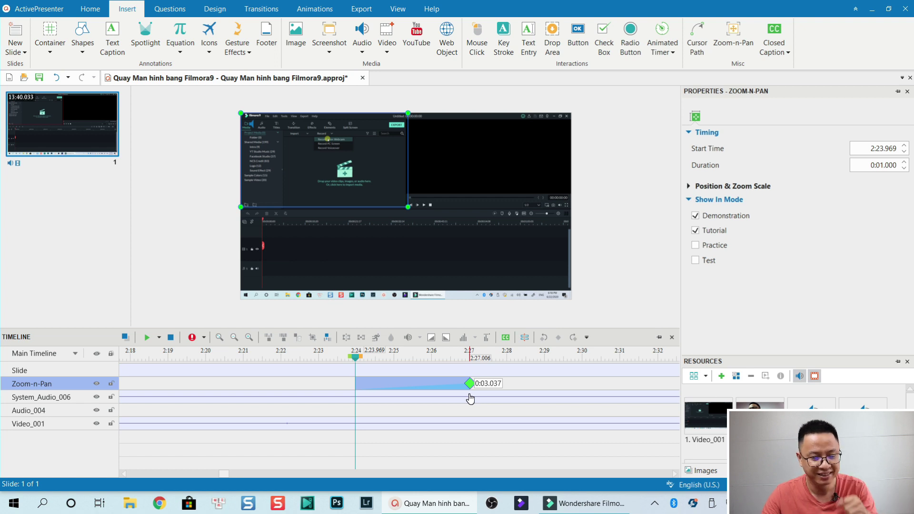
drag(470, 399, 490, 387)
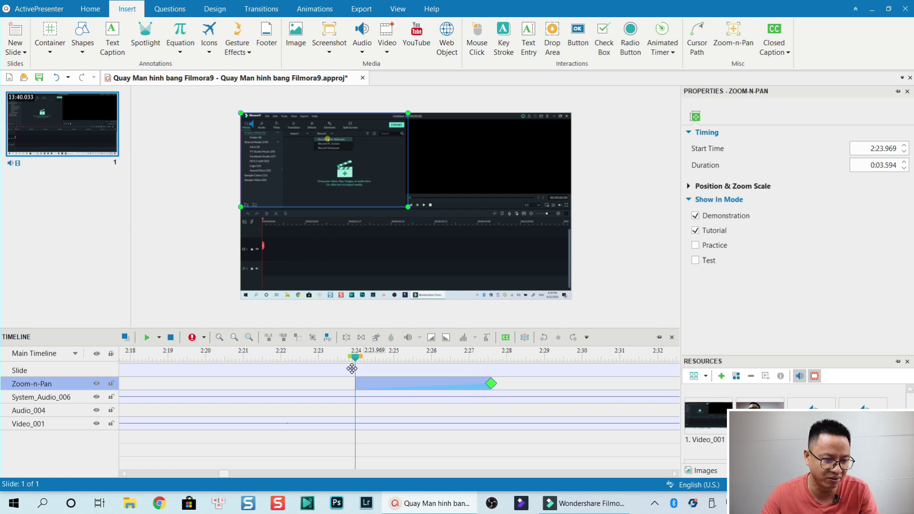
click(375, 414)
click(147, 337)
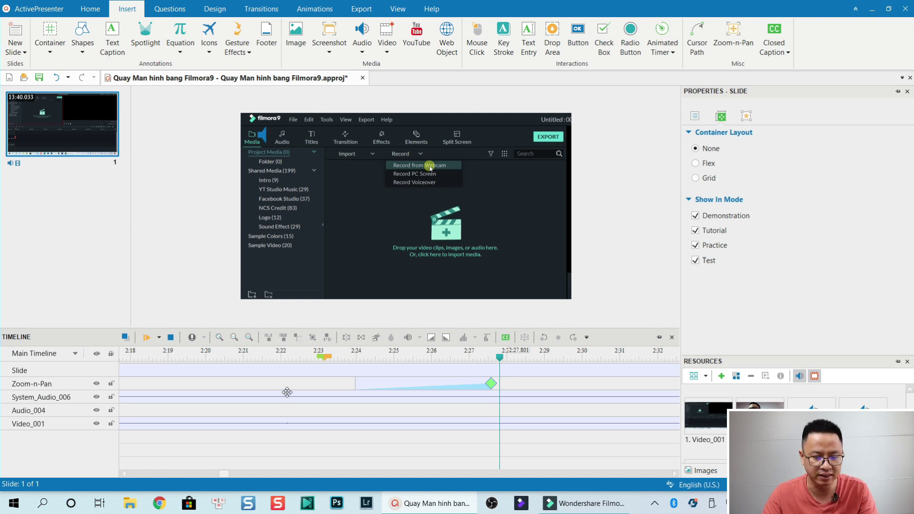
Cut the Zoom-n-Pan down to 0:00.950 and play the quicker zoom from 2:22.6
drag(492, 388, 391, 391)
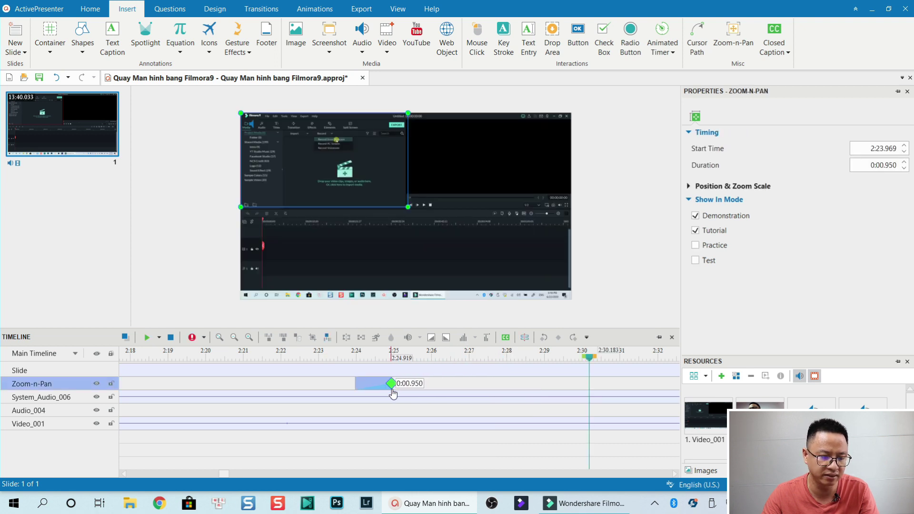
click(304, 356)
click(339, 383)
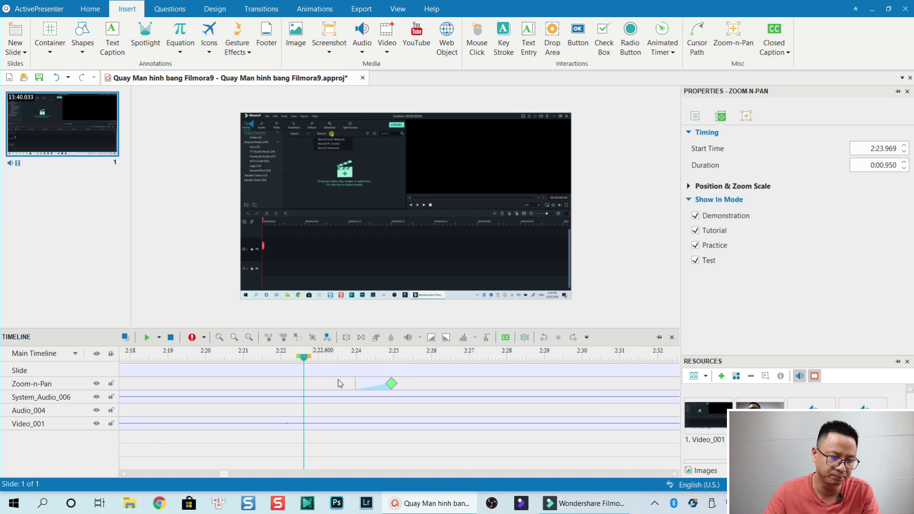
key(space)
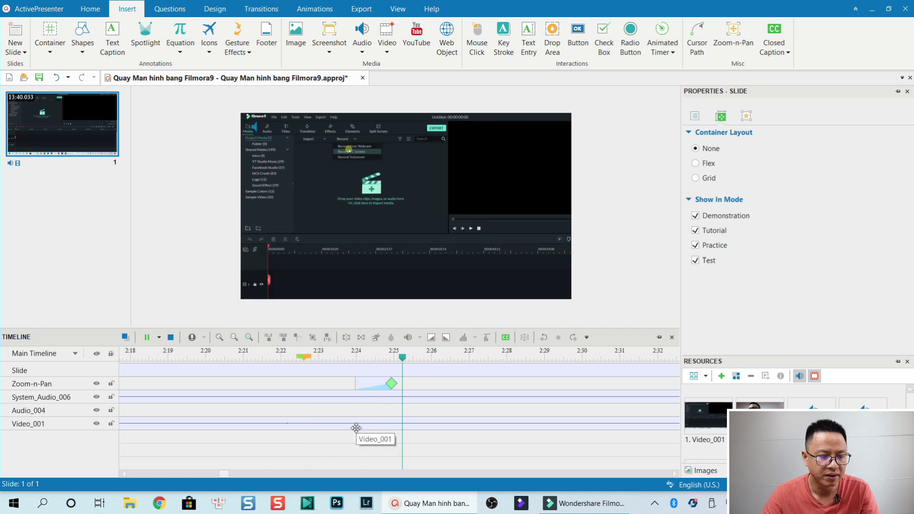
key(space)
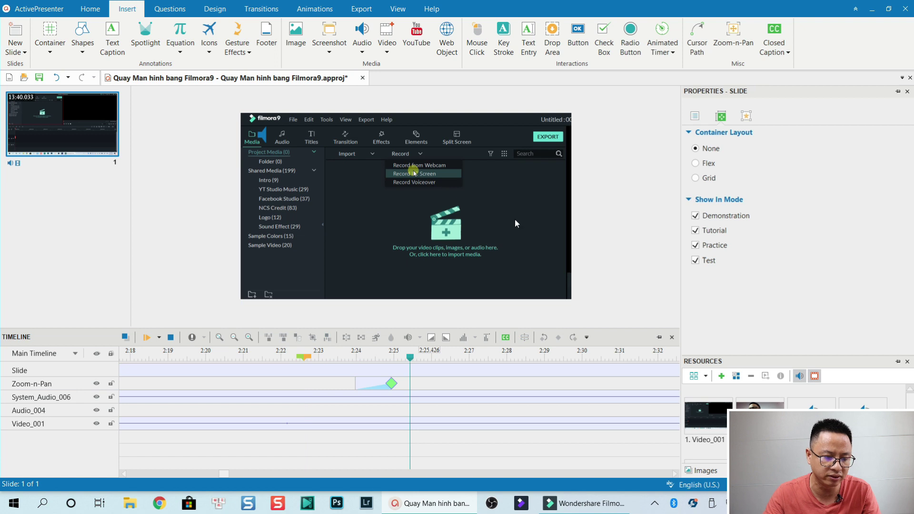
click(435, 397)
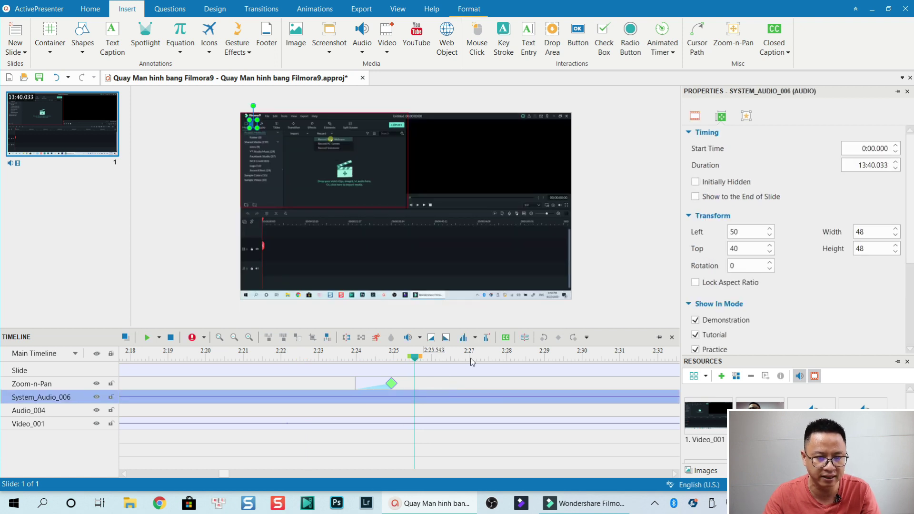
Add a Zoom-n-Pan at 2:25.543 panned right, and another at 2:27.179 covering the full slide
click(734, 38)
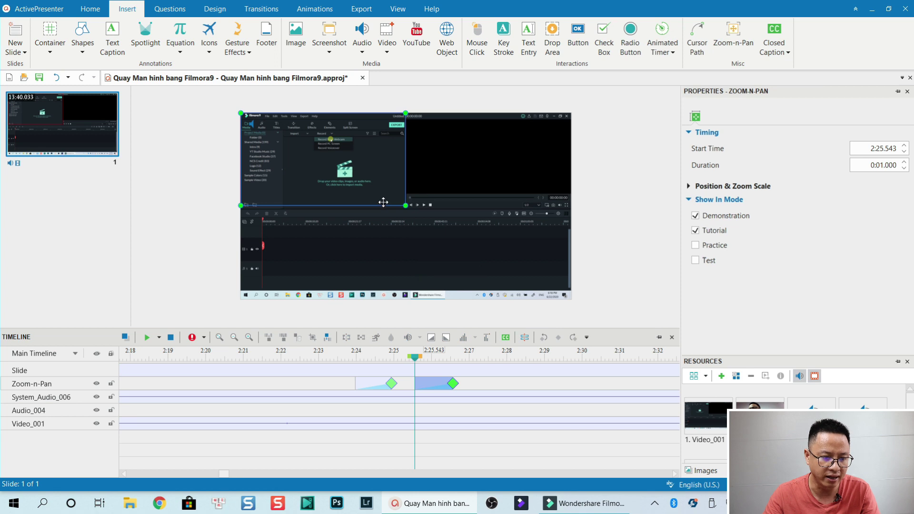
drag(380, 207, 547, 255)
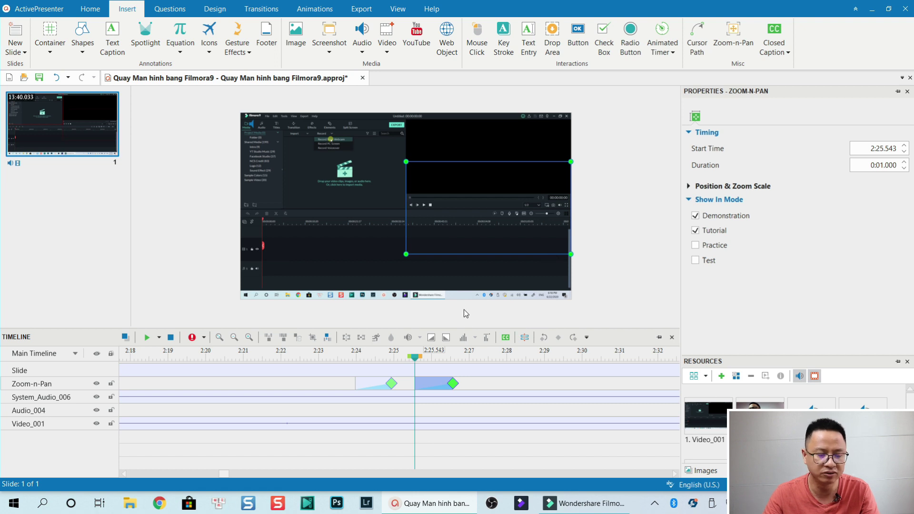
click(477, 361)
click(490, 397)
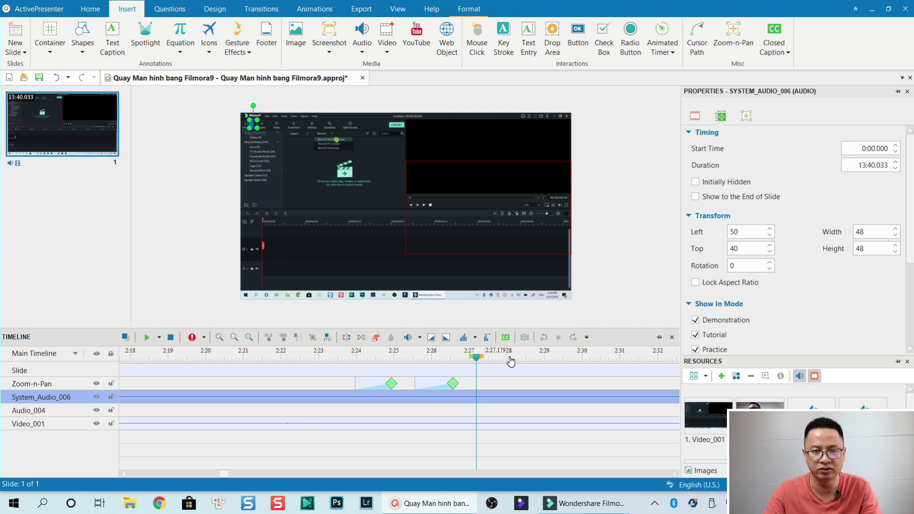
click(730, 46)
drag(406, 205, 602, 298)
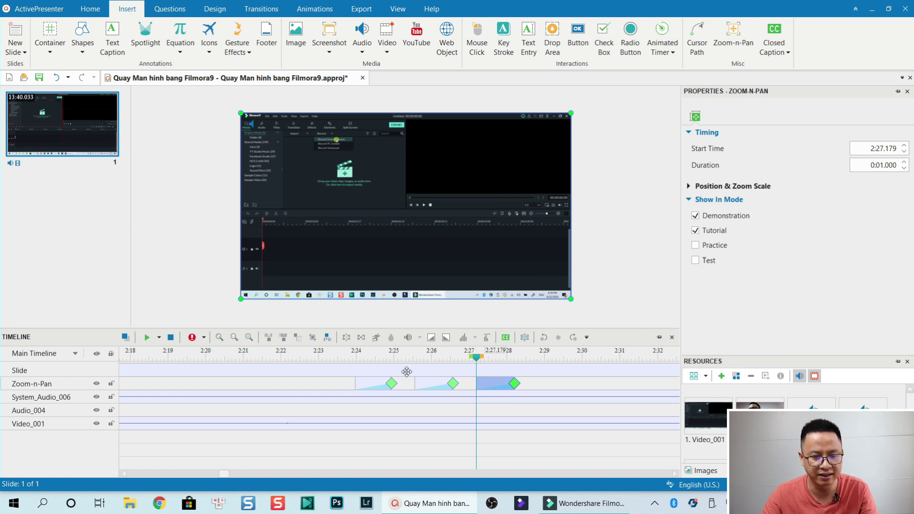
click(333, 359)
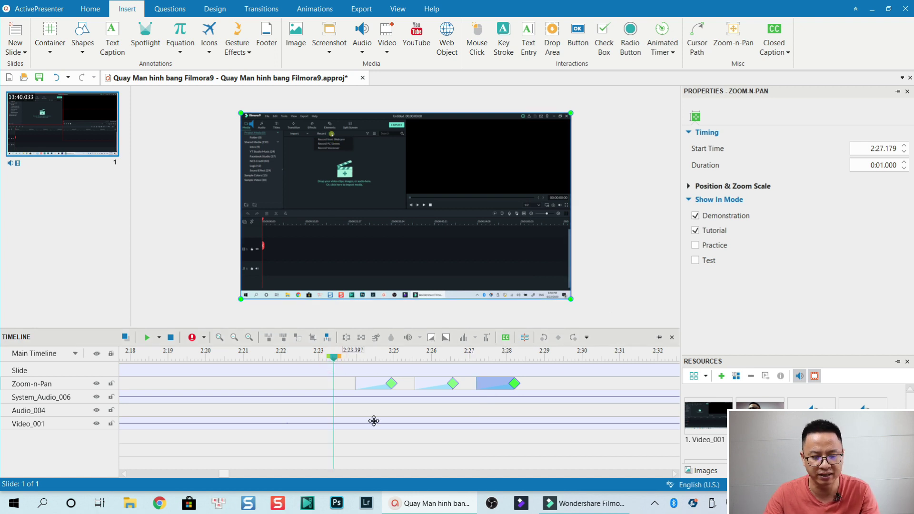
click(374, 421)
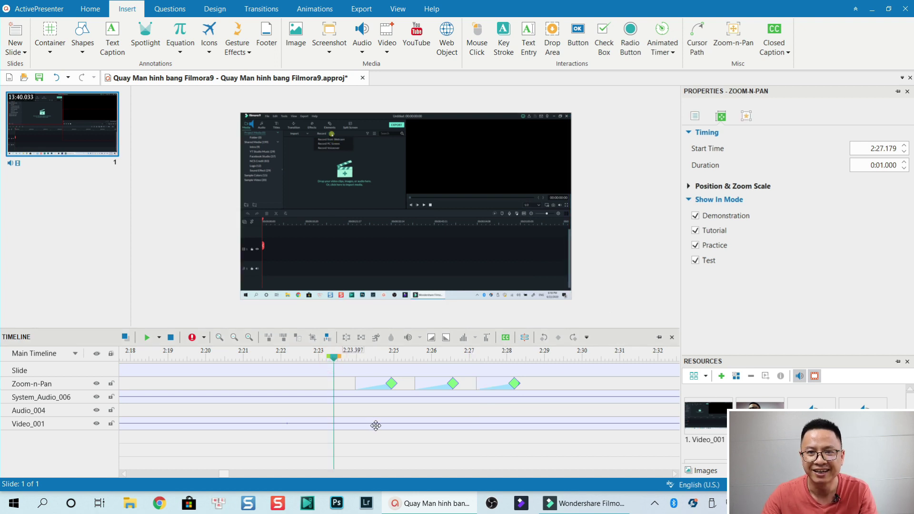
key(space)
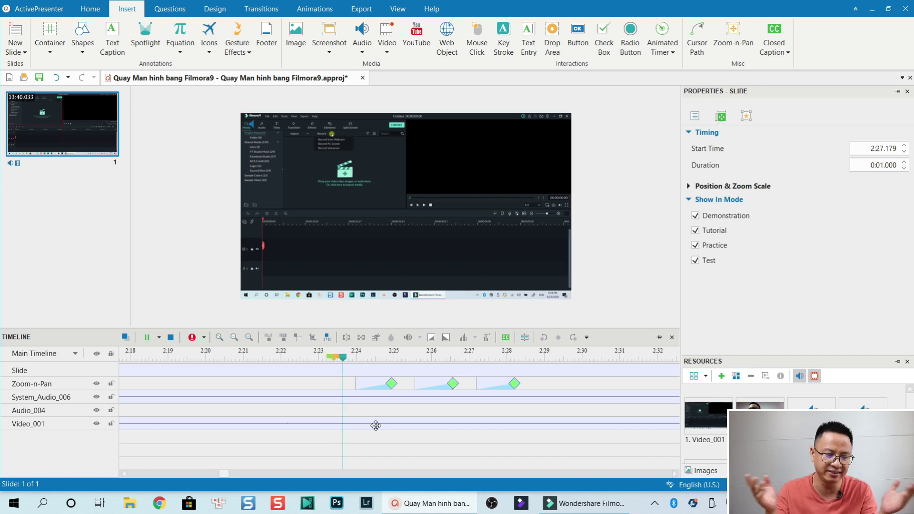